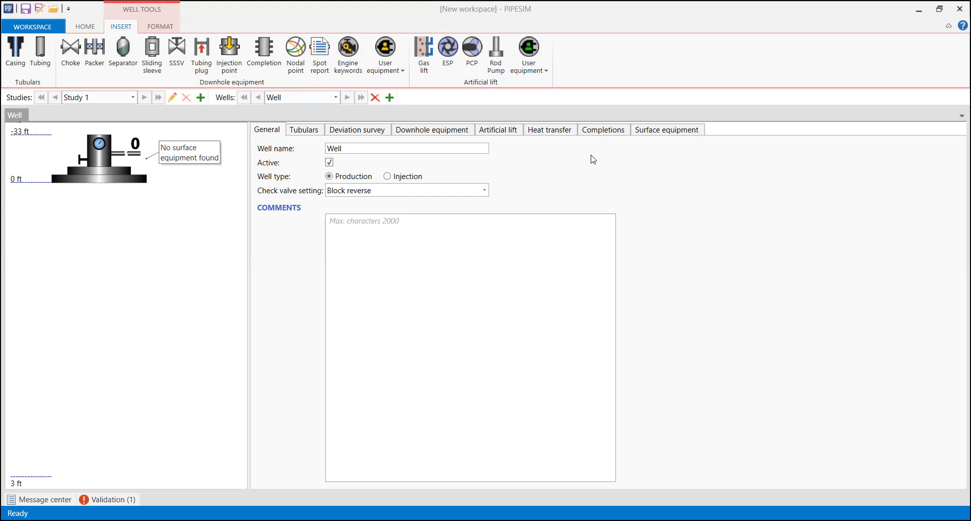
Name the well "Gas Lift" and enter the comment "Gas Lift well design in pipesim".
click(314, 154)
text(Gas)
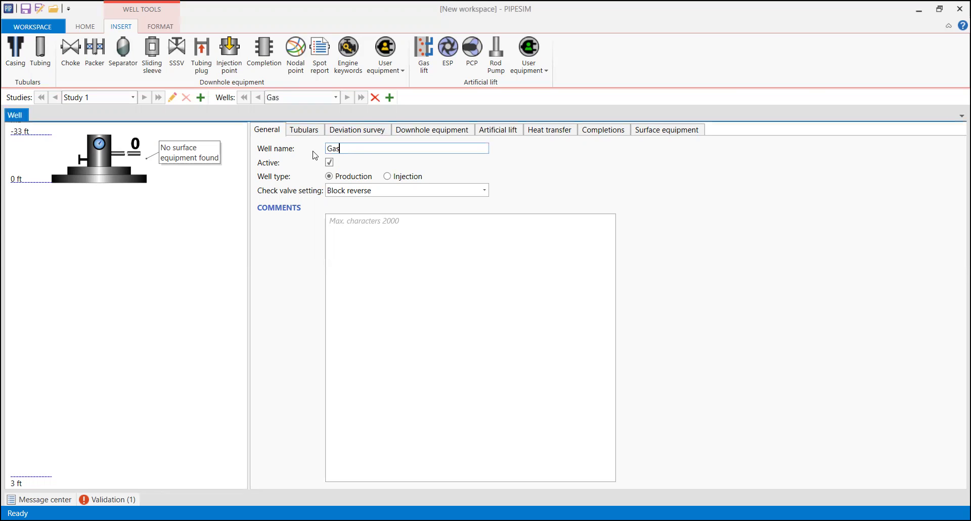
text( Lift)
click(351, 236)
text(G)
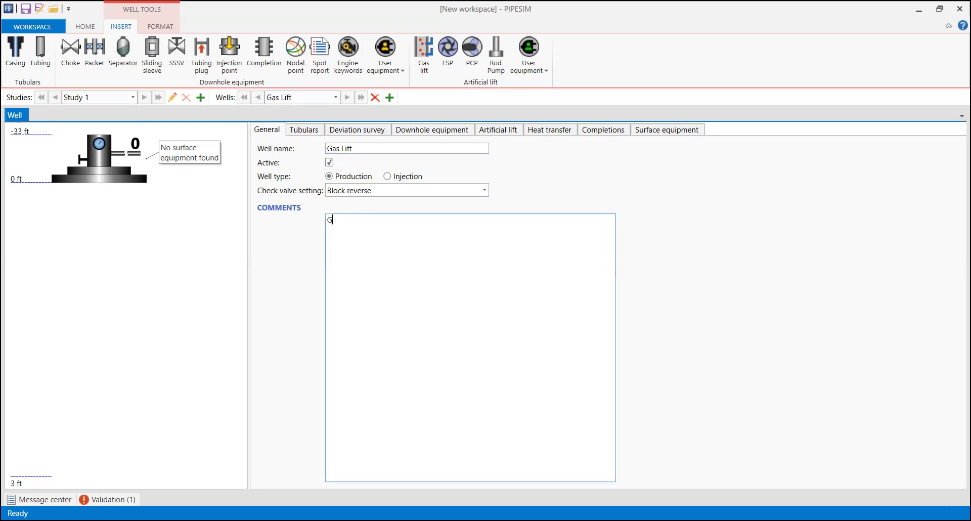
text(as Lid)
key(BackSpace)
text(ft well design in pipesim)
Add a casing string and assign it the API catalog casing with 7 in OD, 6.184 in ID, 29 lbm/ft and grade C90.
click(305, 131)
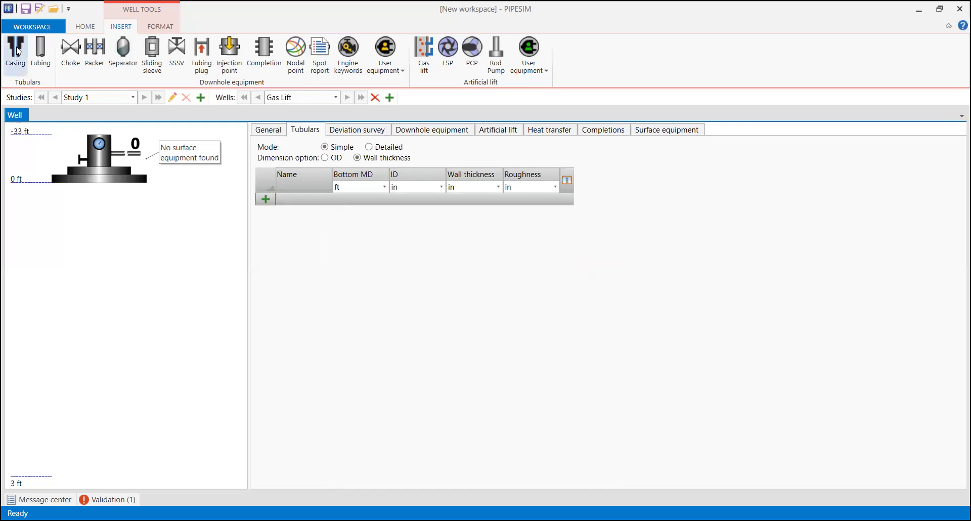
drag(25, 51, 144, 184)
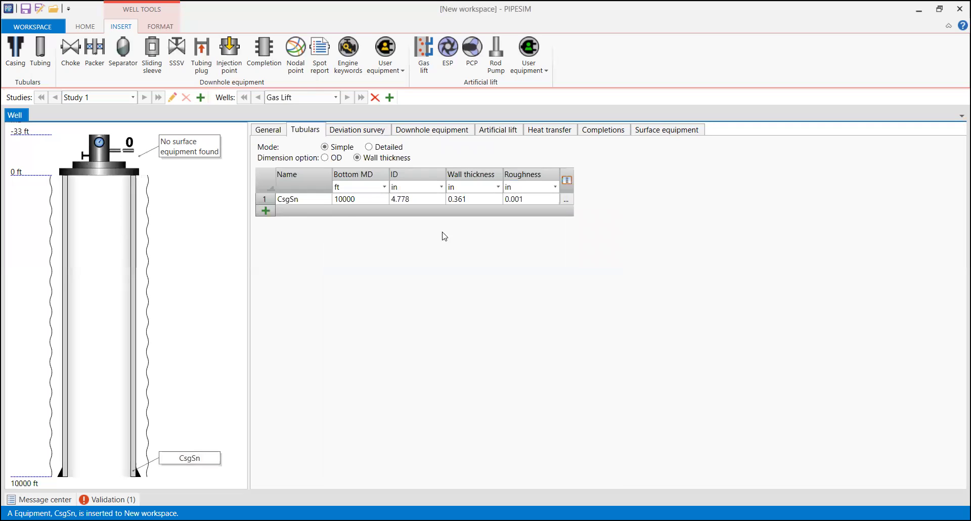
click(565, 198)
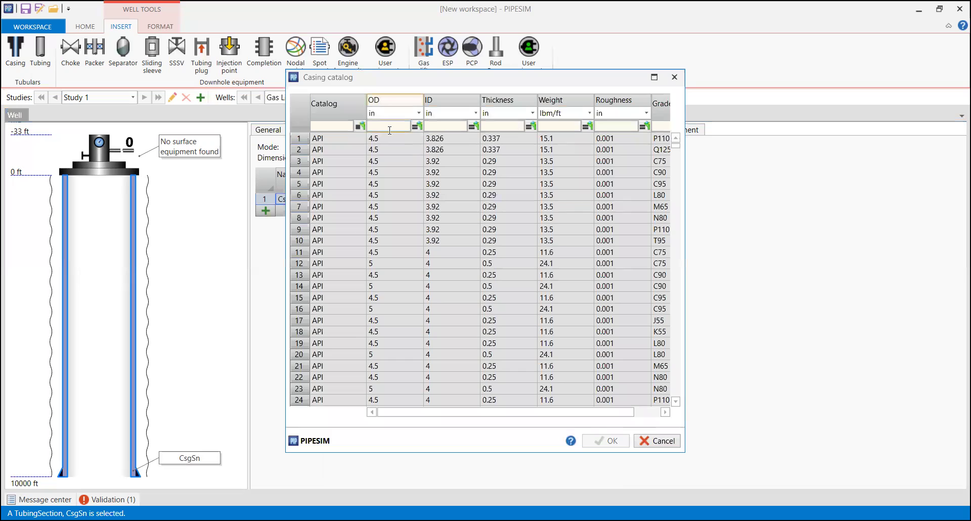
click(388, 126)
text(7)
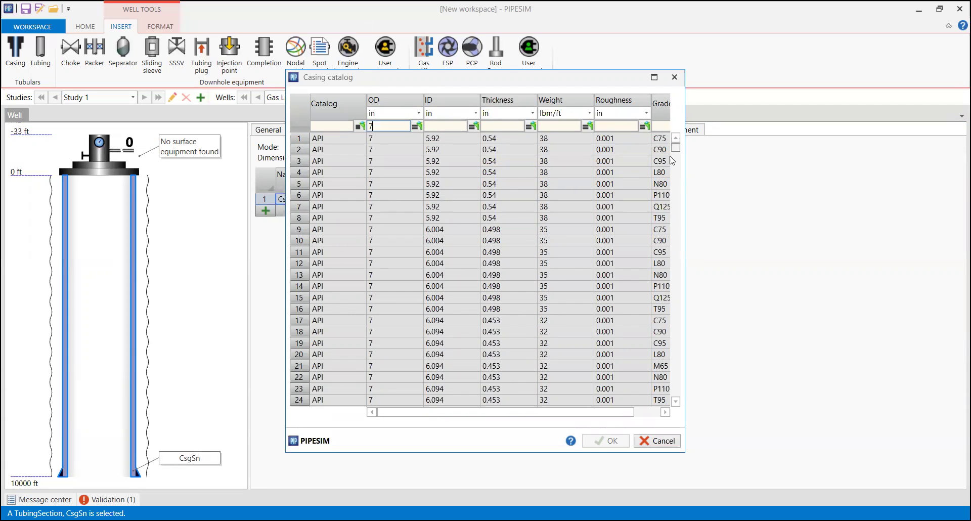
scroll(490, 232, down, 2)
scroll(489, 241, down, 4)
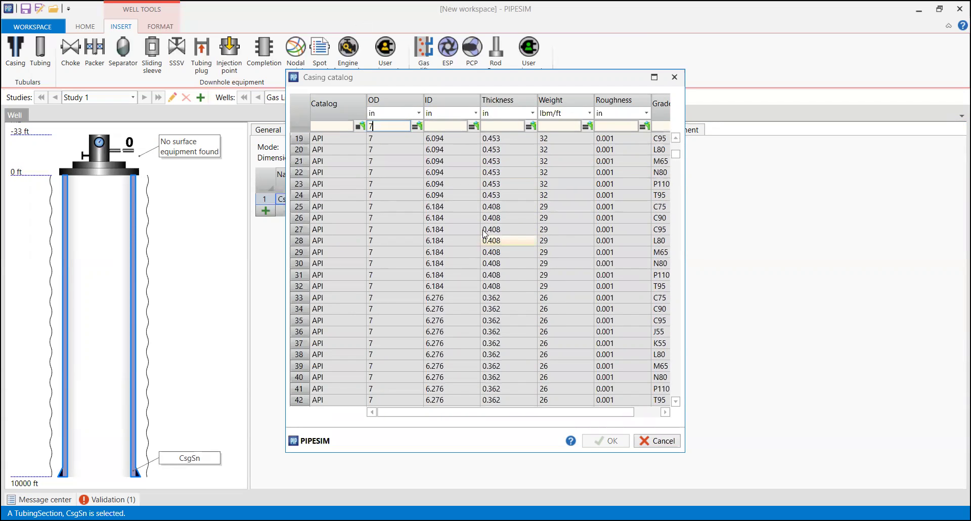
click(427, 208)
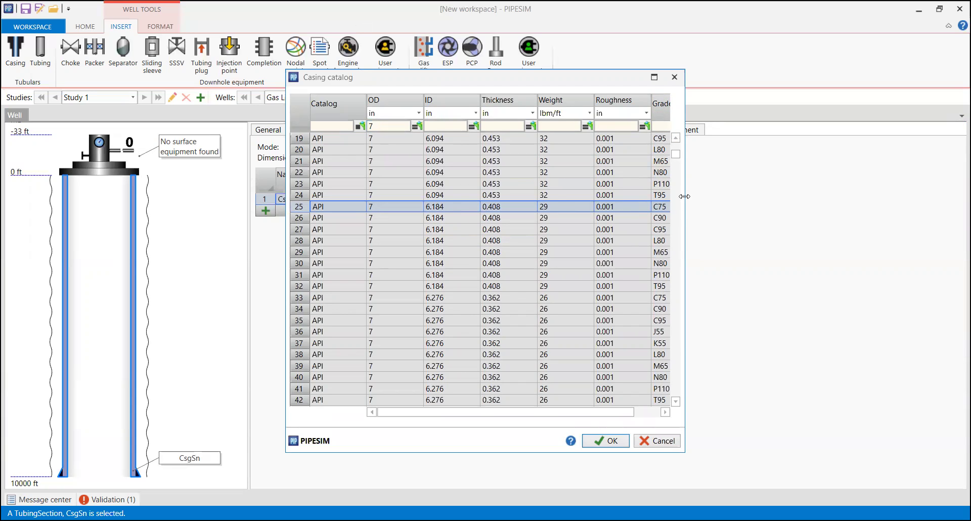
drag(684, 196, 740, 197)
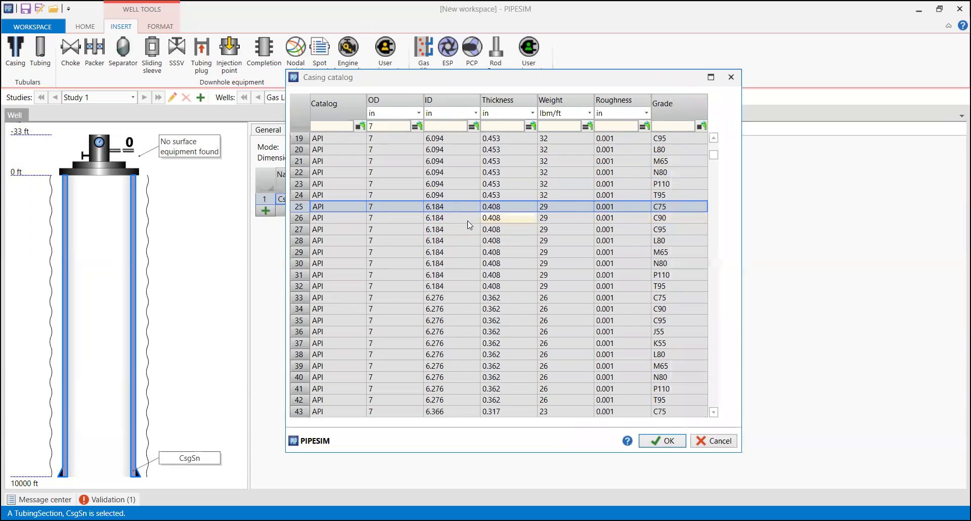
click(301, 219)
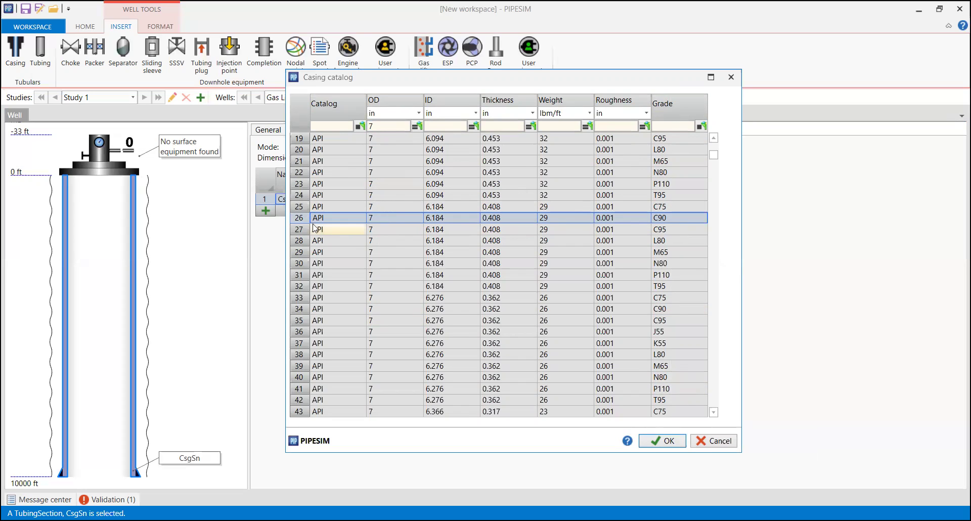
click(667, 442)
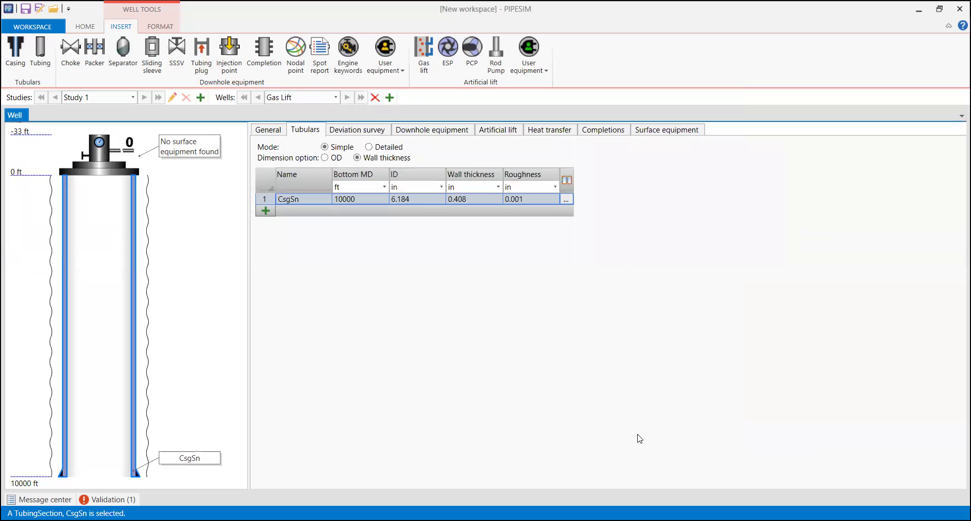
Set the casing's bottom measured depth to 12000 ft.
click(361, 198)
text(12000)
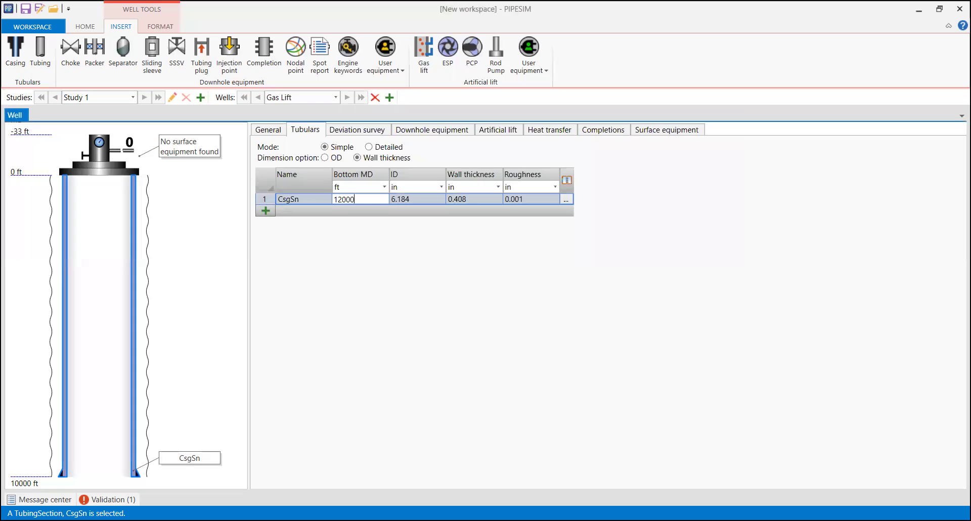
key(Return)
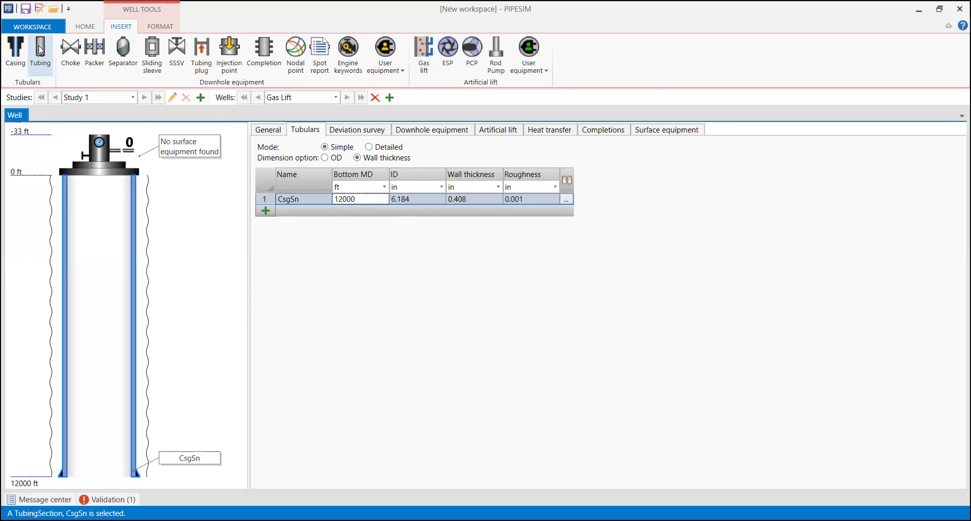
Add a tubing string inside the casing with a bottom measured depth of 11500 ft.
mouse_move(40, 53)
mouse_down()
mouse_move(101, 187)
mouse_move(108, 178)
mouse_up()
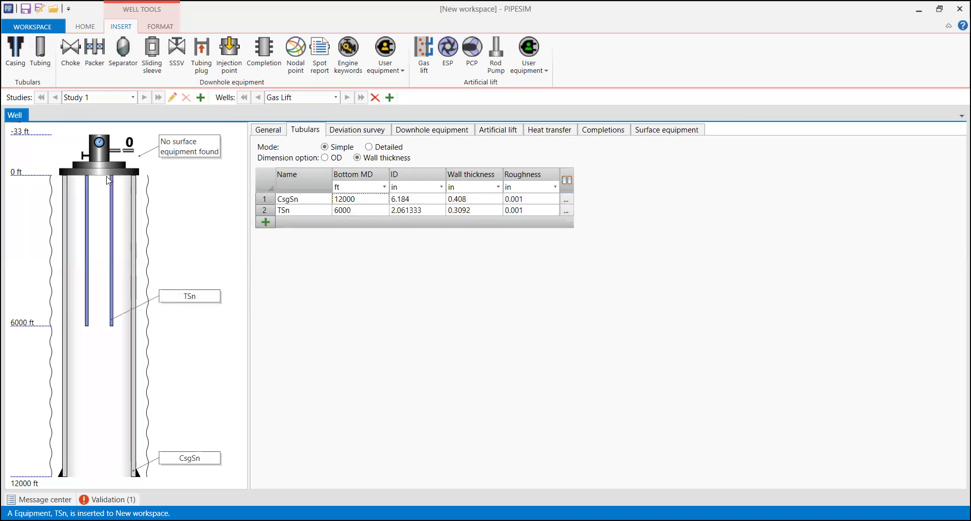
click(367, 211)
text(1)
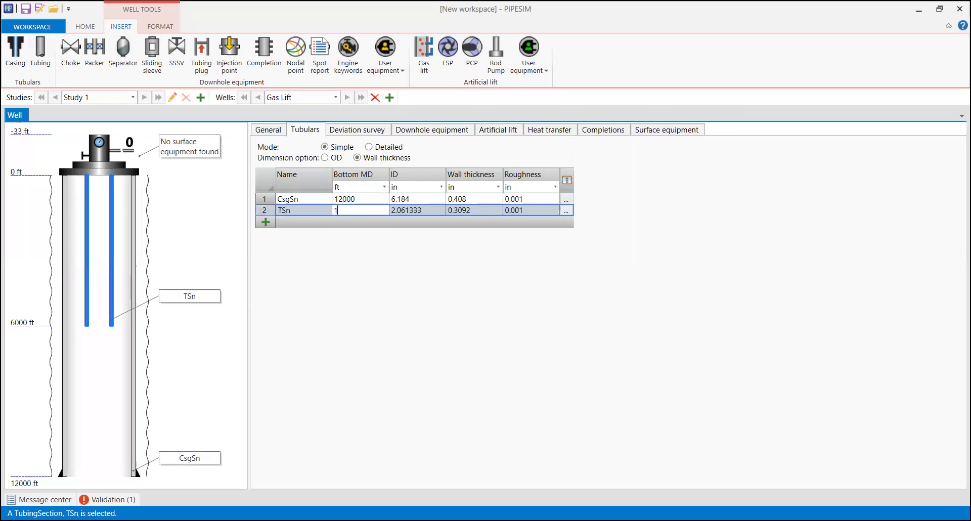
text(1500)
key(Return)
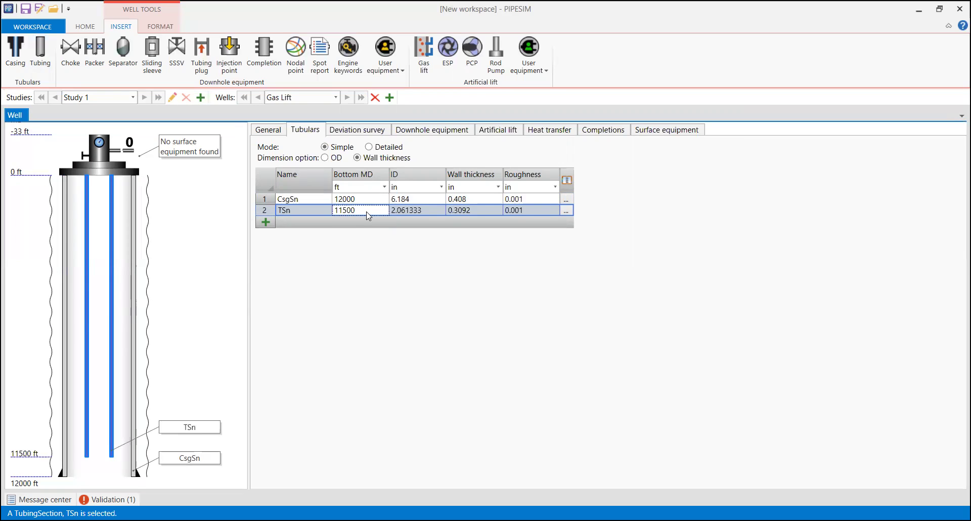
Set the tubing's inner diameter to 2.992 in and its wall thickness to 0.254 in.
click(422, 208)
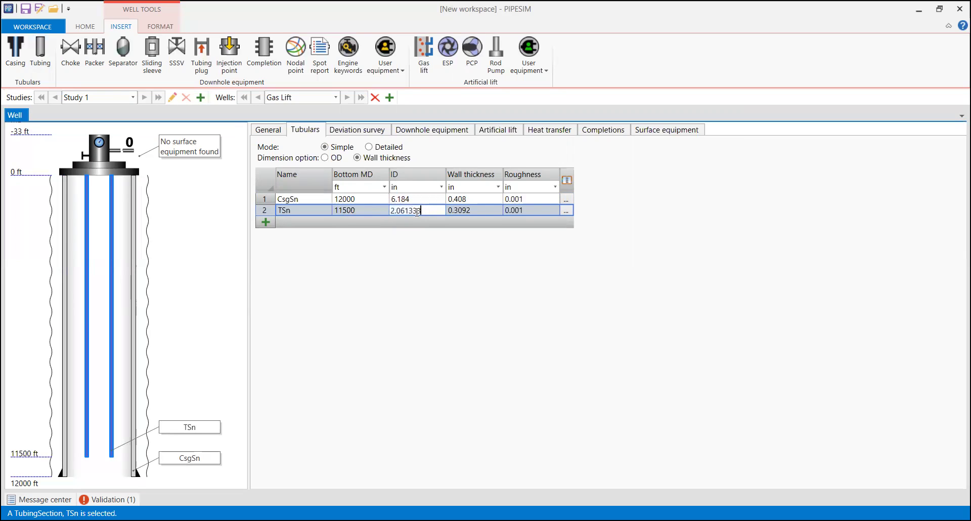
text(2.992)
click(475, 210)
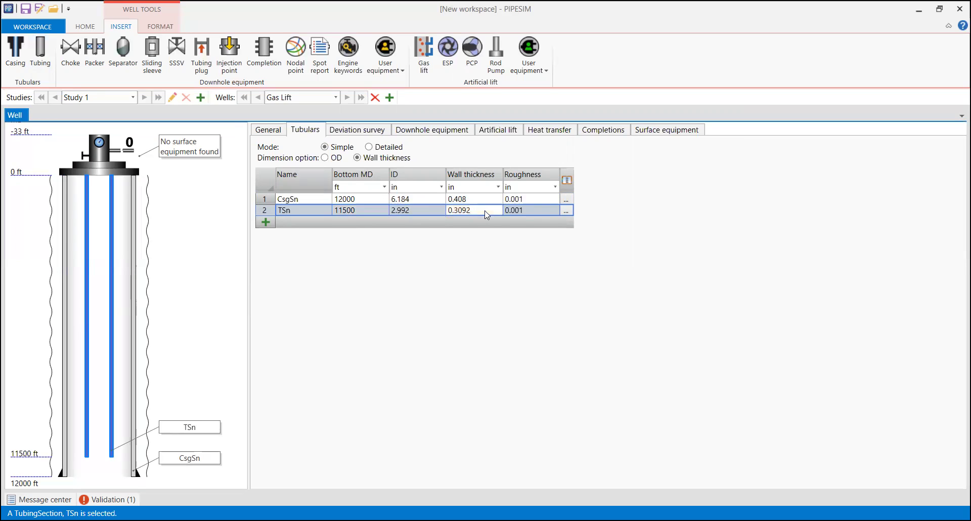
text(0.254)
key(Return)
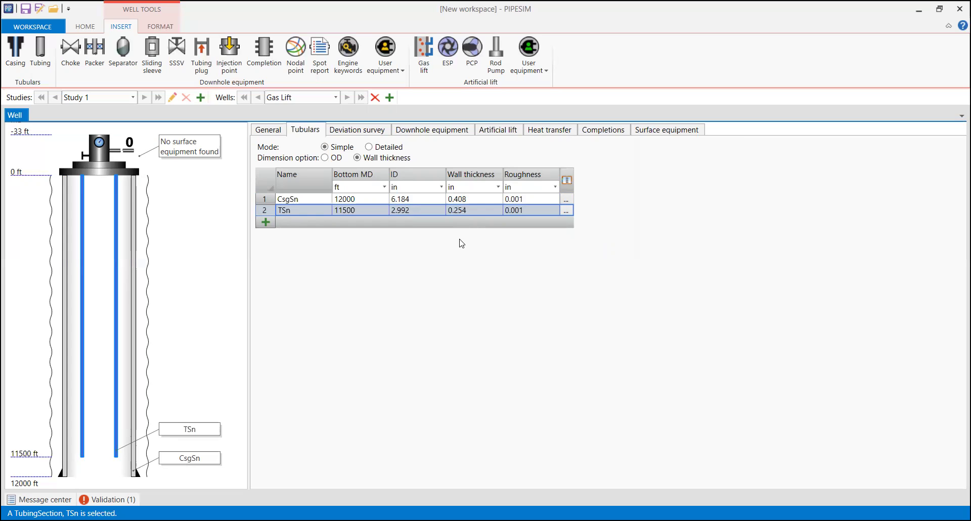
Add a packer to the downhole equipment at a measured depth of 11300 ft.
click(357, 131)
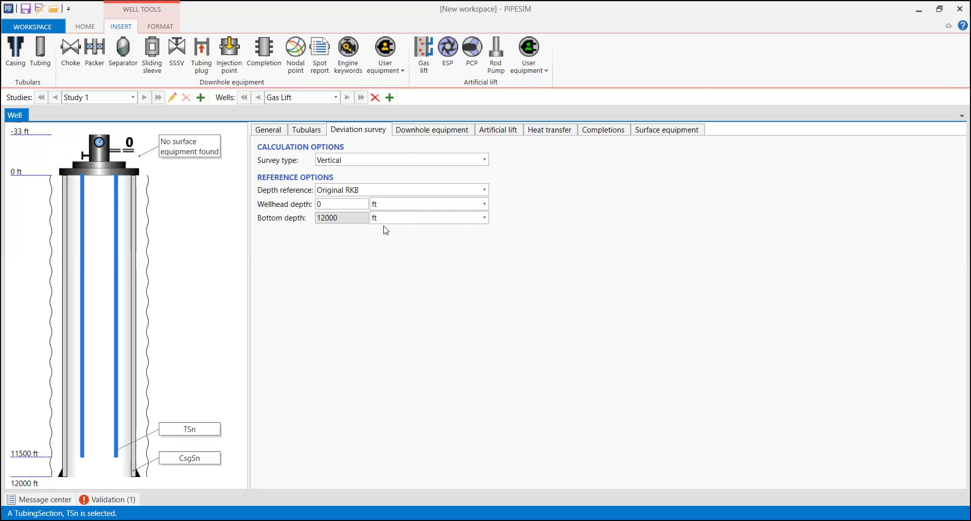
click(400, 132)
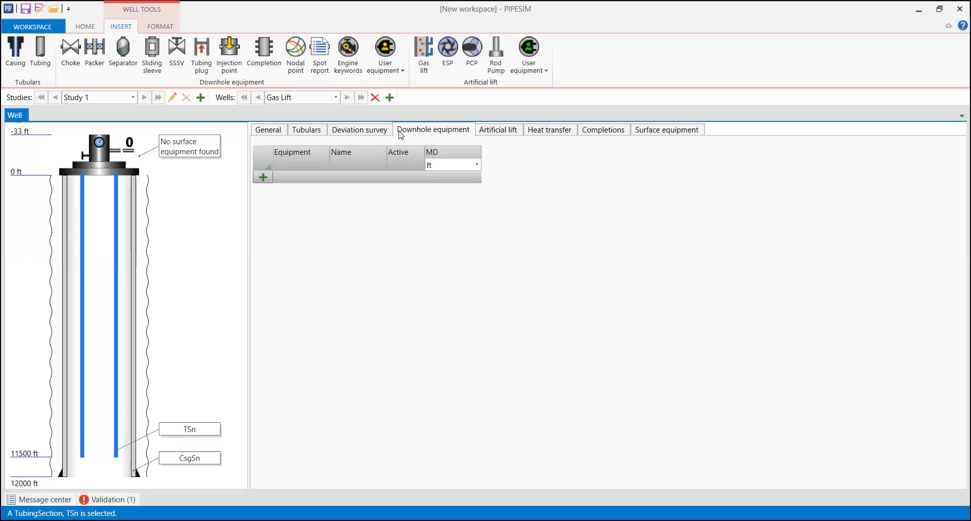
click(272, 176)
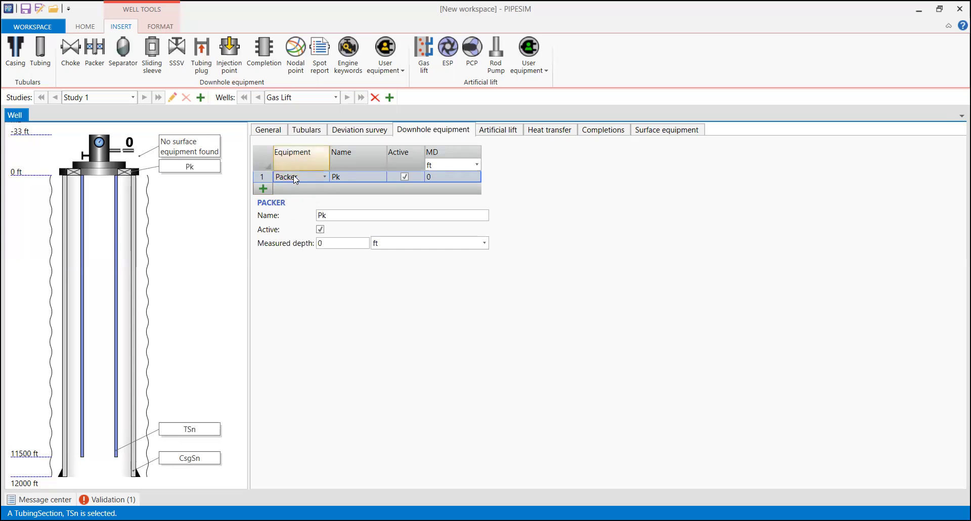
click(444, 176)
text(11)
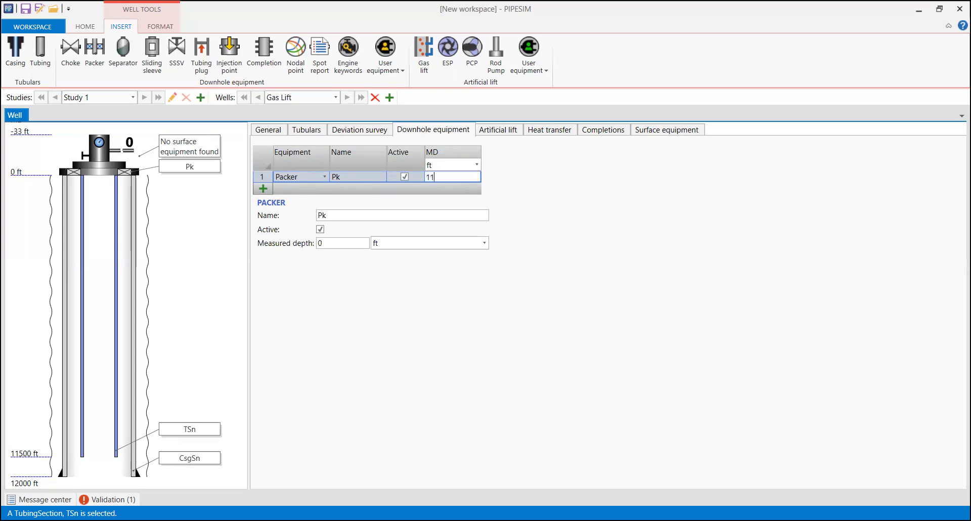
text(300)
key(Return)
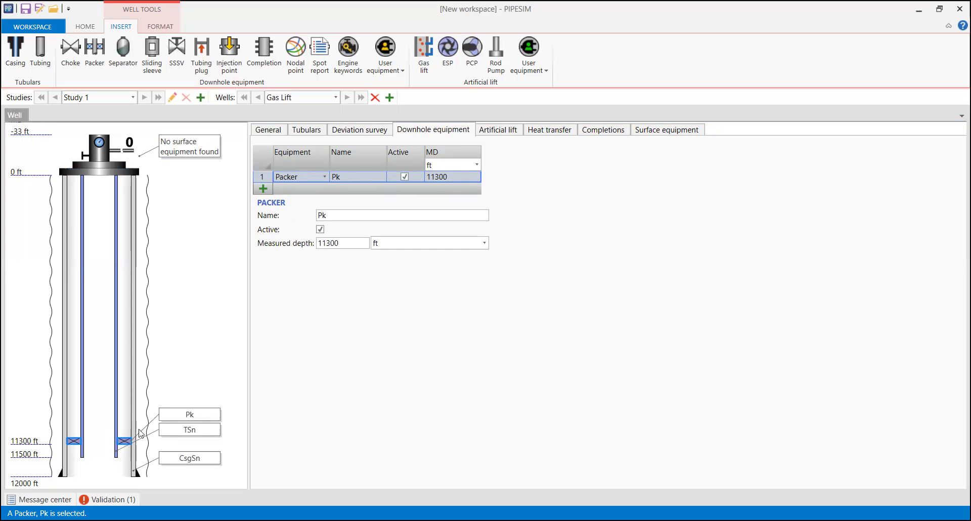
Add a completion named "Reservoir" with a middle measured depth of 11800 ft.
click(497, 133)
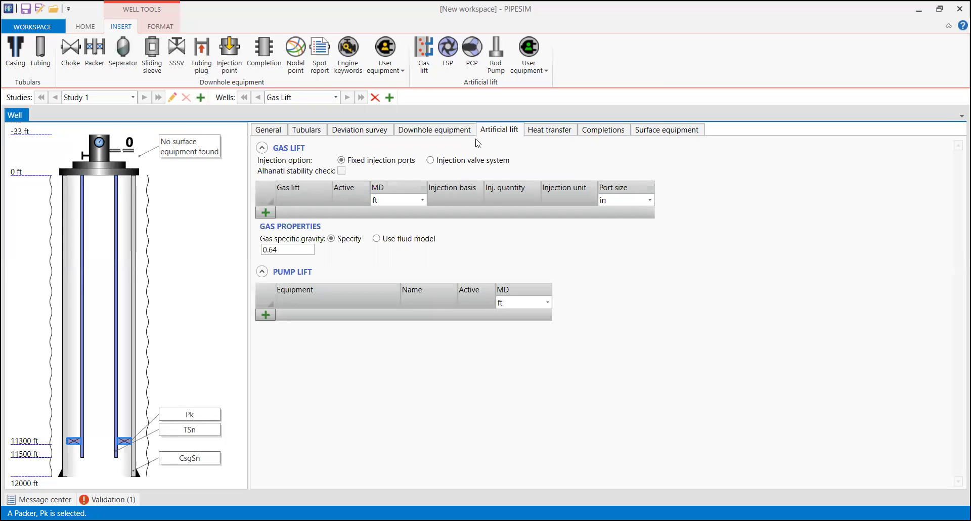
click(568, 131)
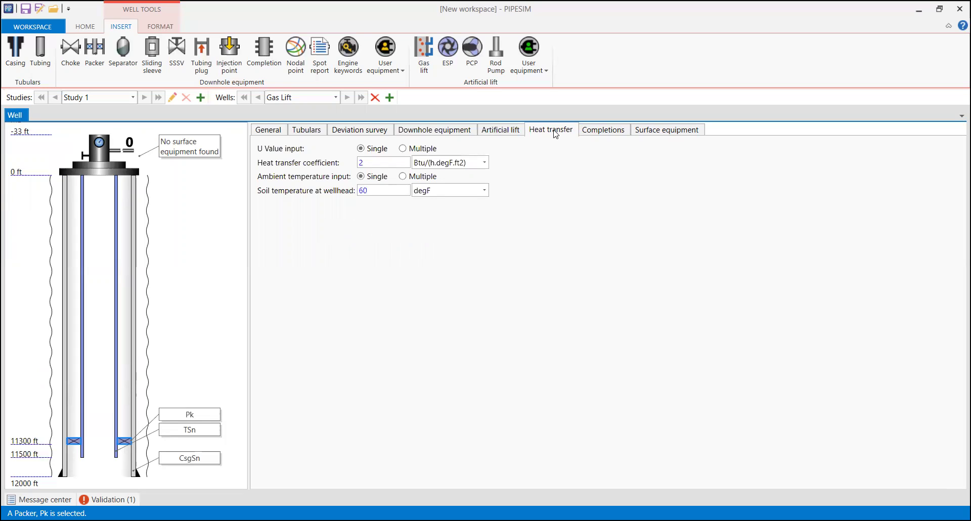
click(593, 130)
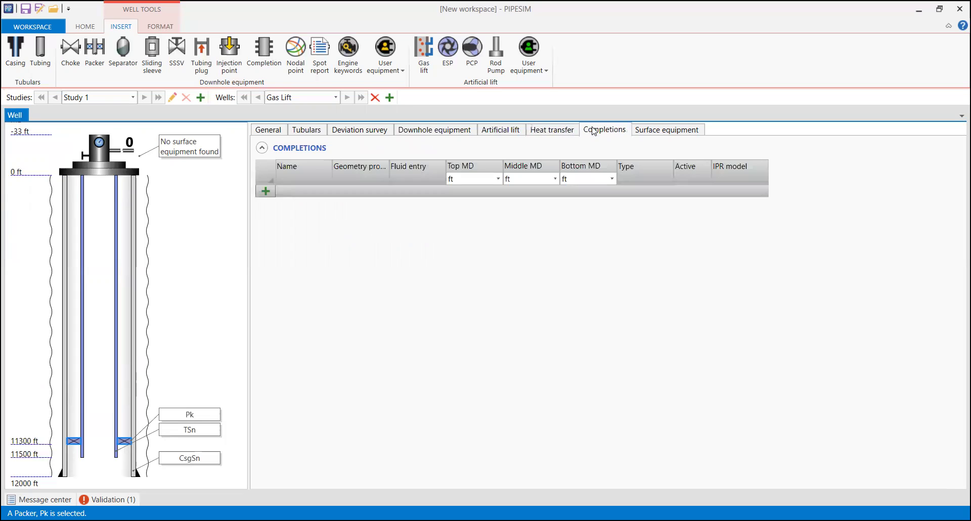
click(265, 191)
click(301, 189)
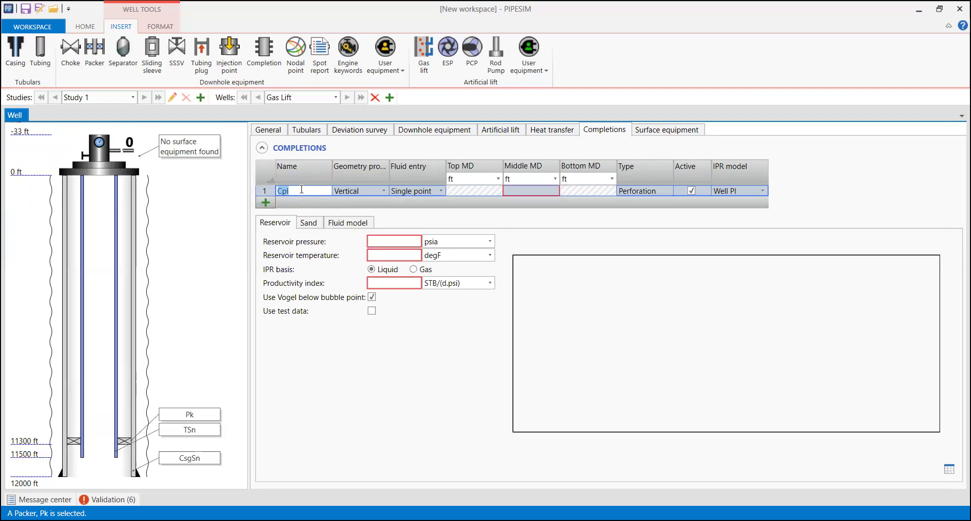
text(Reservoir)
click(519, 191)
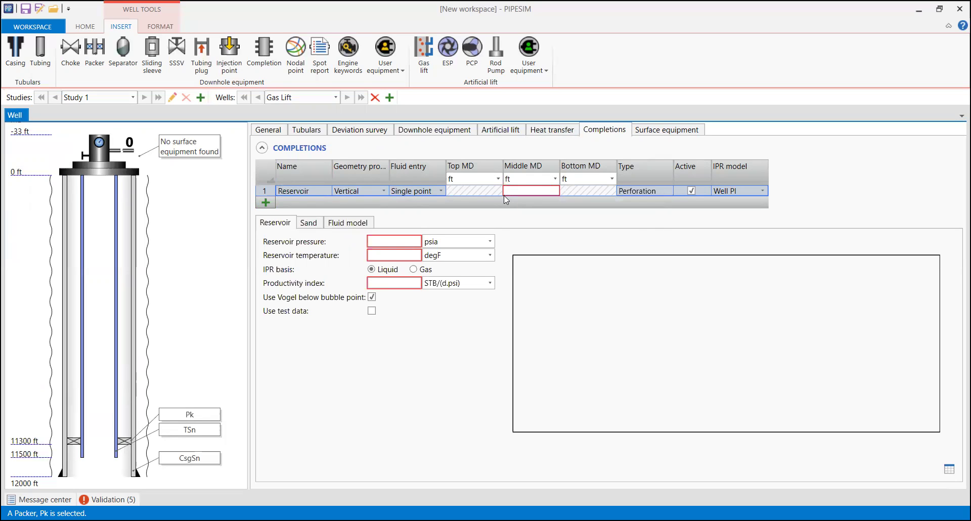
text(11800)
key(Return)
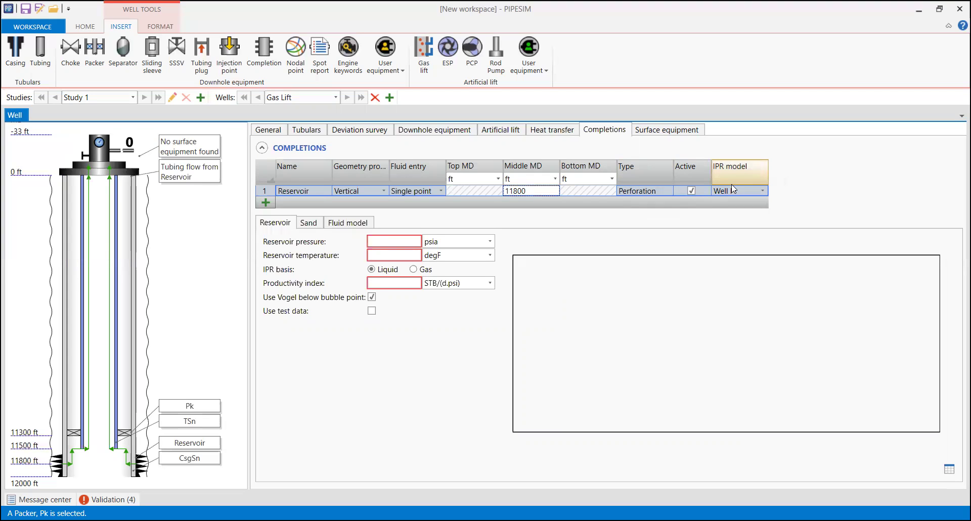
Set the completion's reservoir pressure to 3100 psia, temperature to 200 degF and productivity index to 6.1 STB/(d.psi).
click(395, 240)
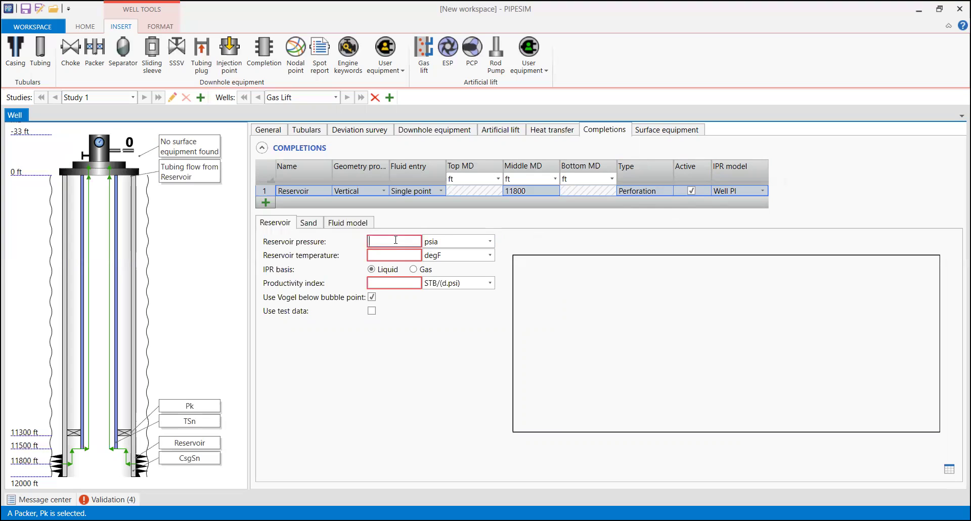
text(3100)
click(389, 254)
text(200)
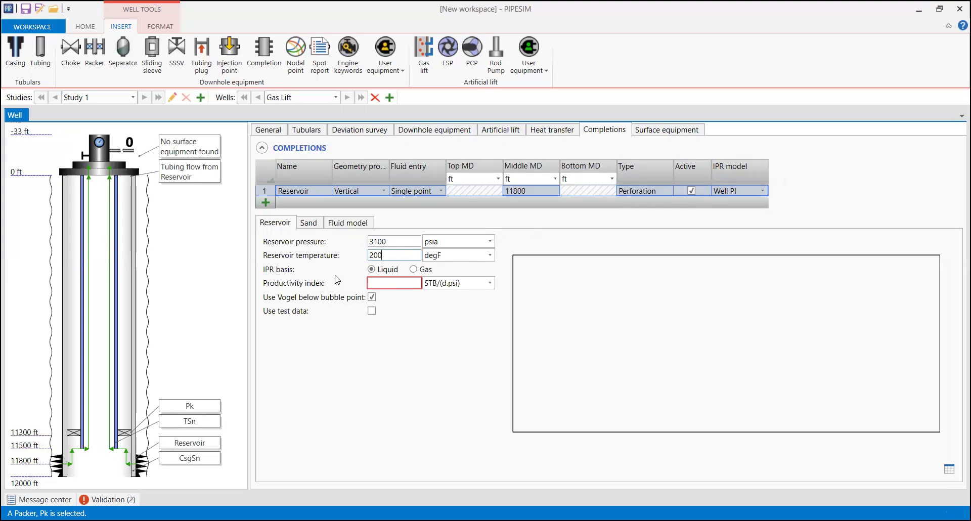
click(378, 283)
text(6.1)
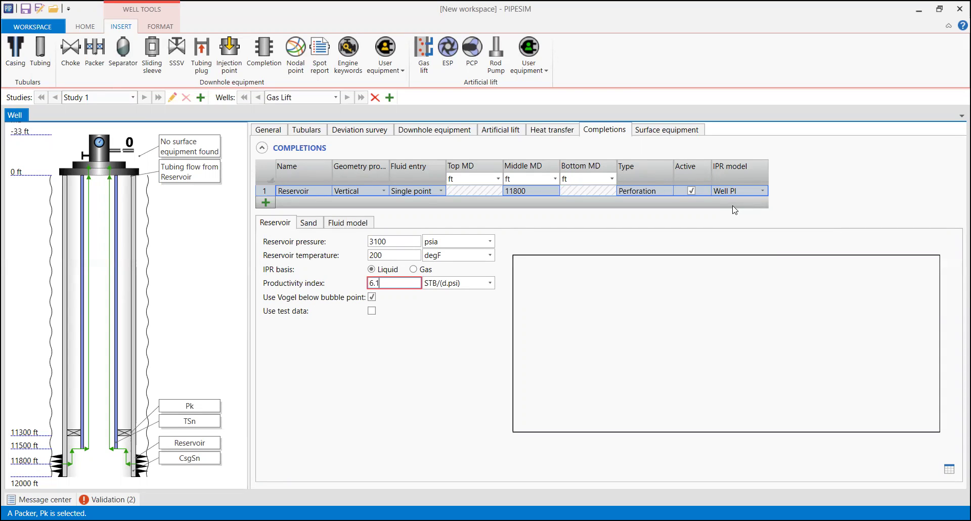
click(399, 348)
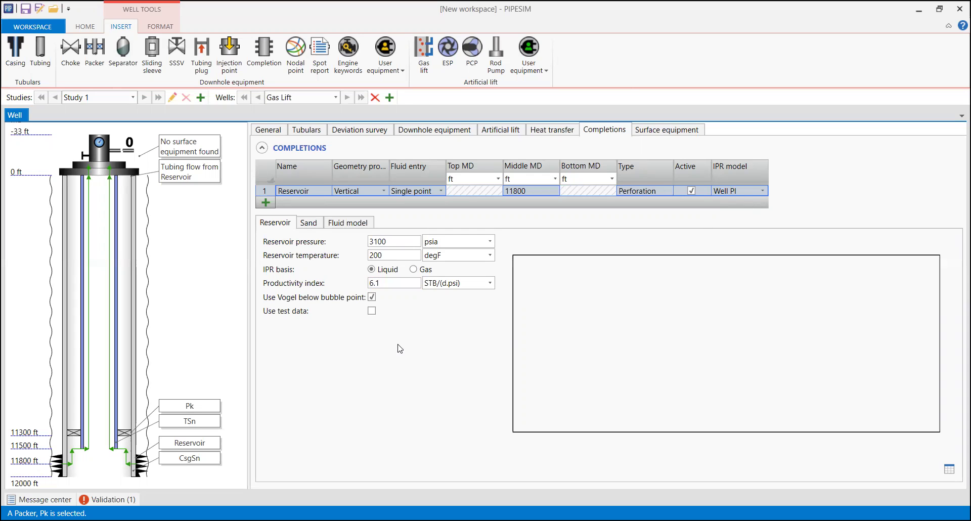
Create a new fluid for the completion from the Light Oil + Gas template and name it "Oil".
click(356, 225)
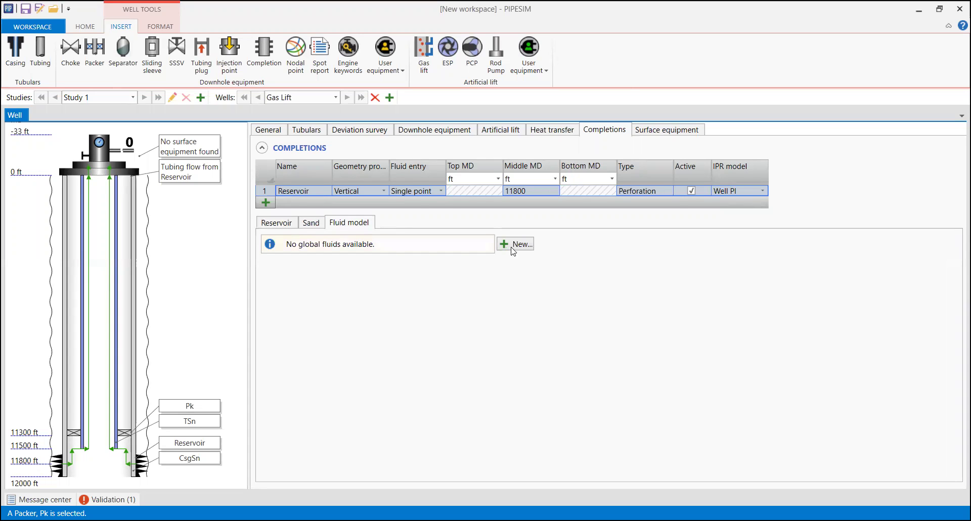
click(527, 245)
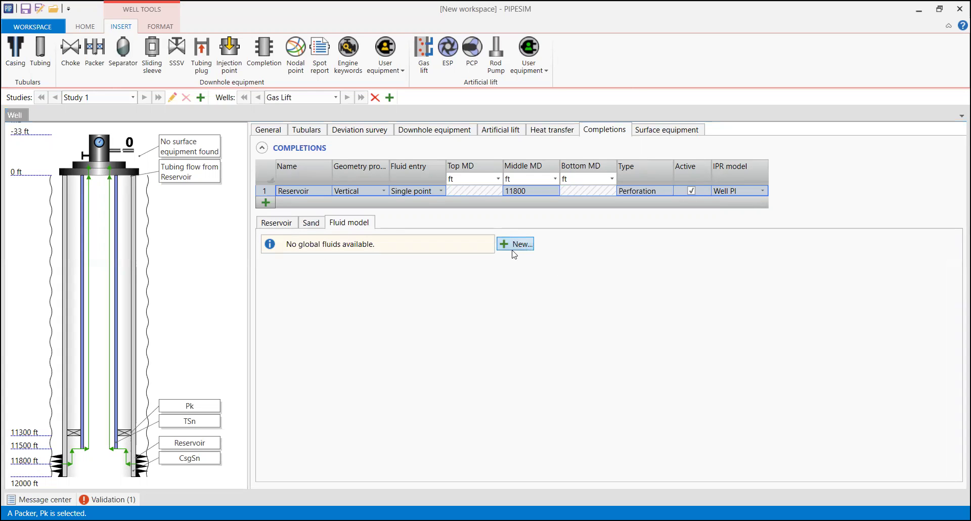
click(439, 245)
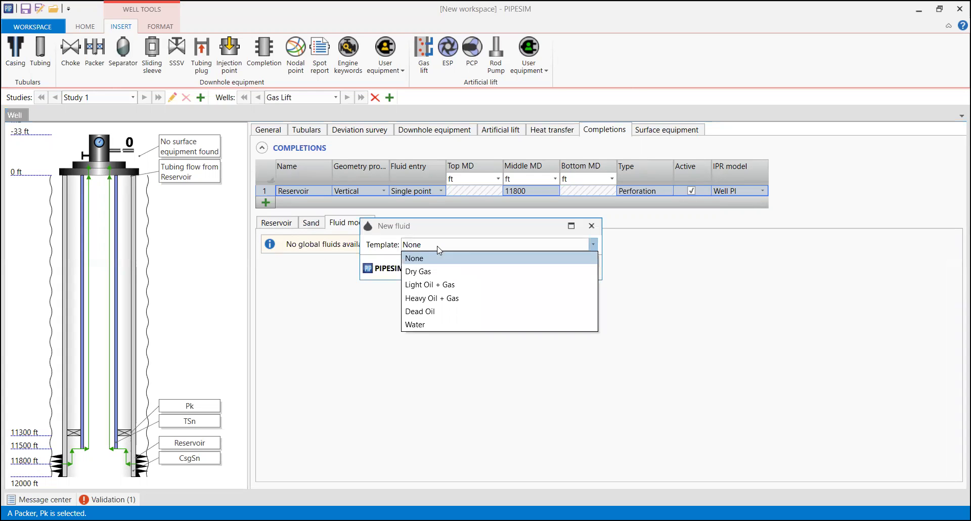
click(460, 289)
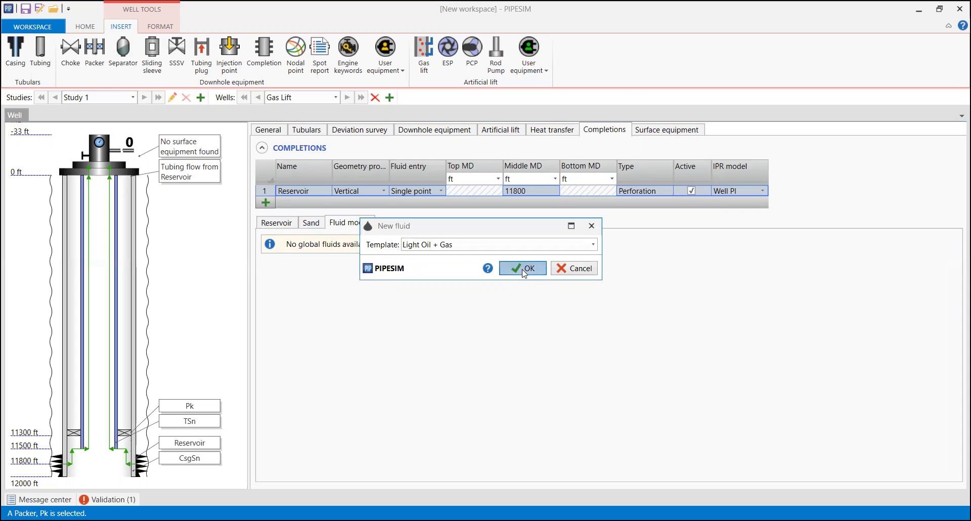
click(522, 268)
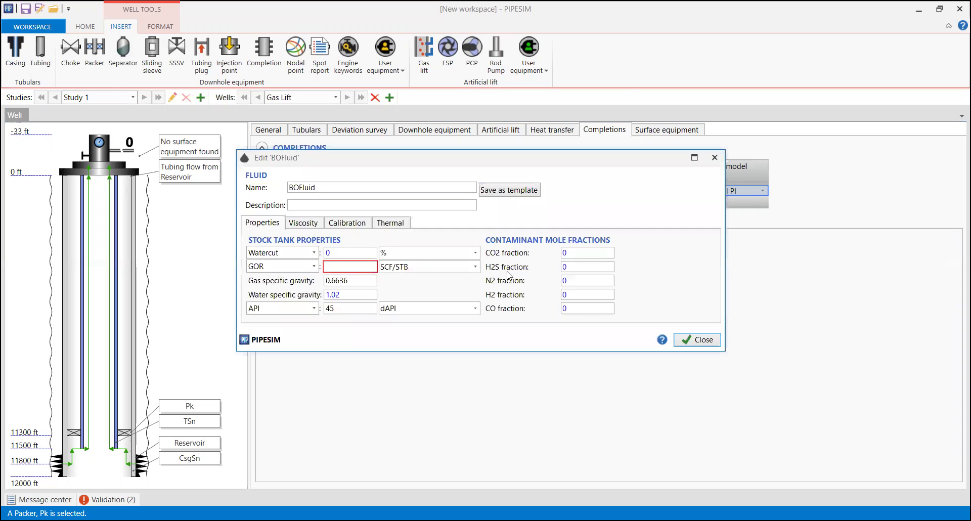
text(Oil)
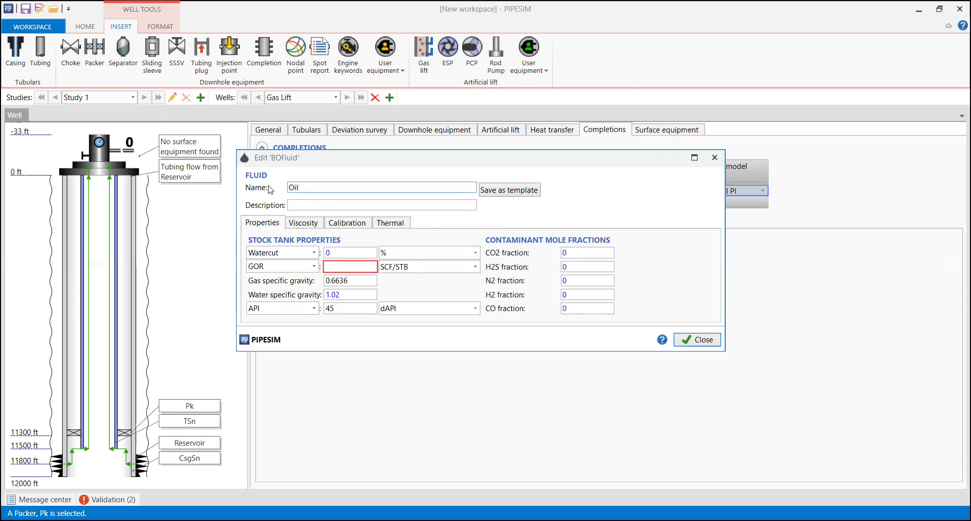
Set the fluid's watercut to 10 % and its GOR to 490 SCF/STB.
click(351, 253)
drag(351, 253, 318, 254)
text(10)
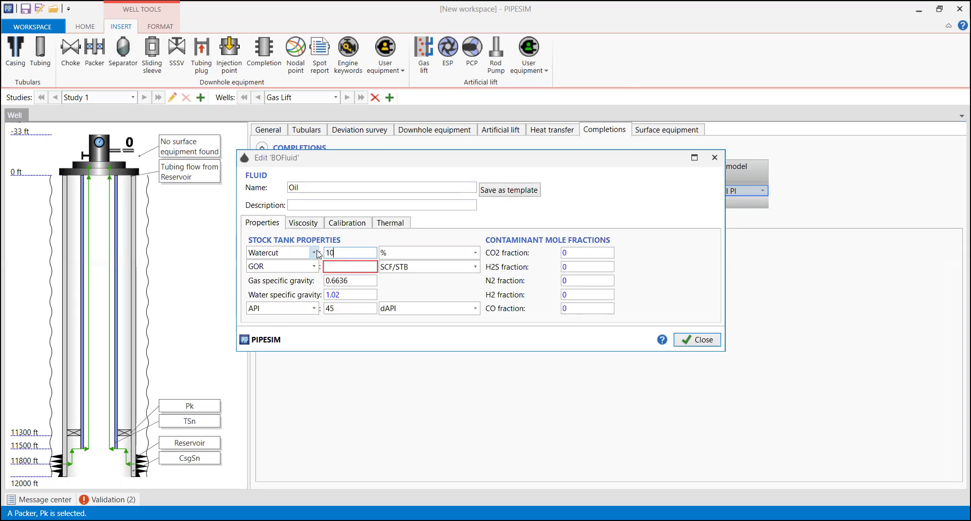
click(338, 267)
text(490)
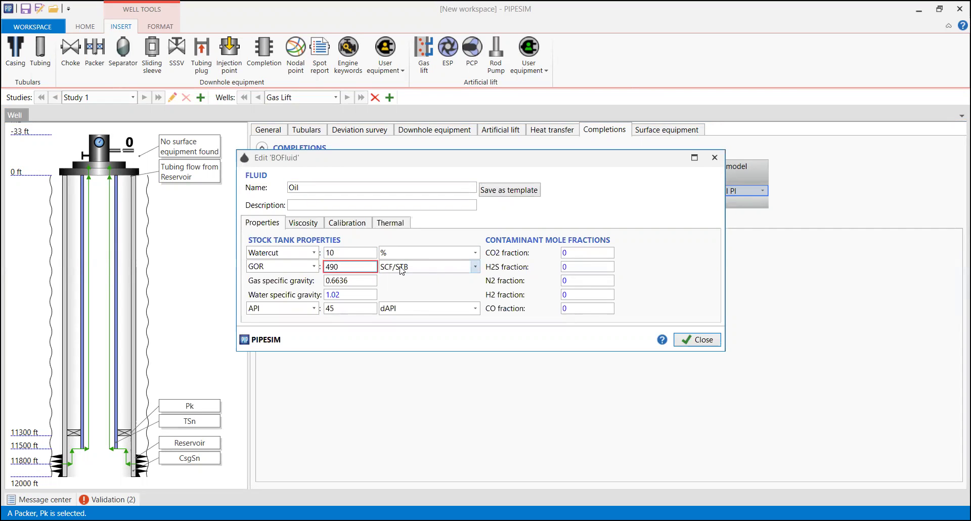
Set the fluid's gas specific gravity to 0.75 and its API to 29 dAPI, and close the fluid editor.
drag(341, 284, 306, 285)
key(Delete)
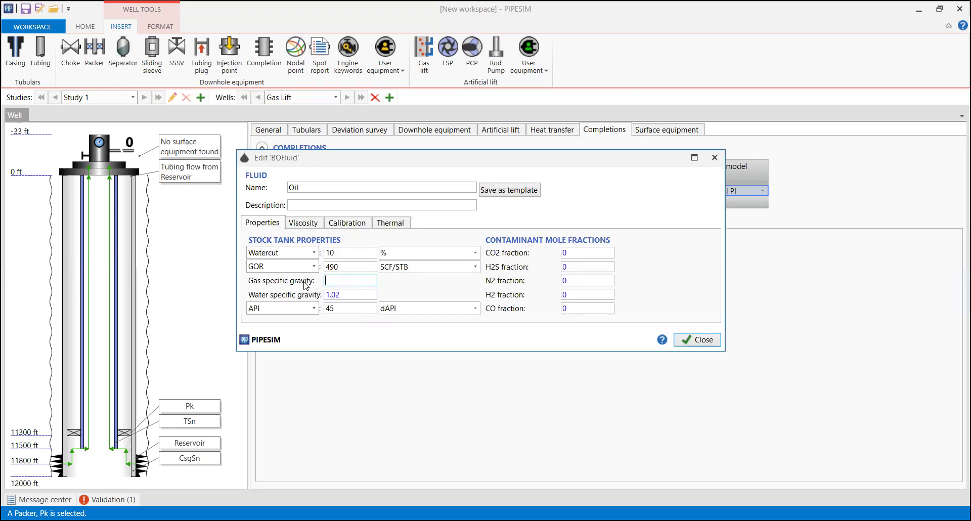
text(0.75)
double_click(353, 306)
text(29)
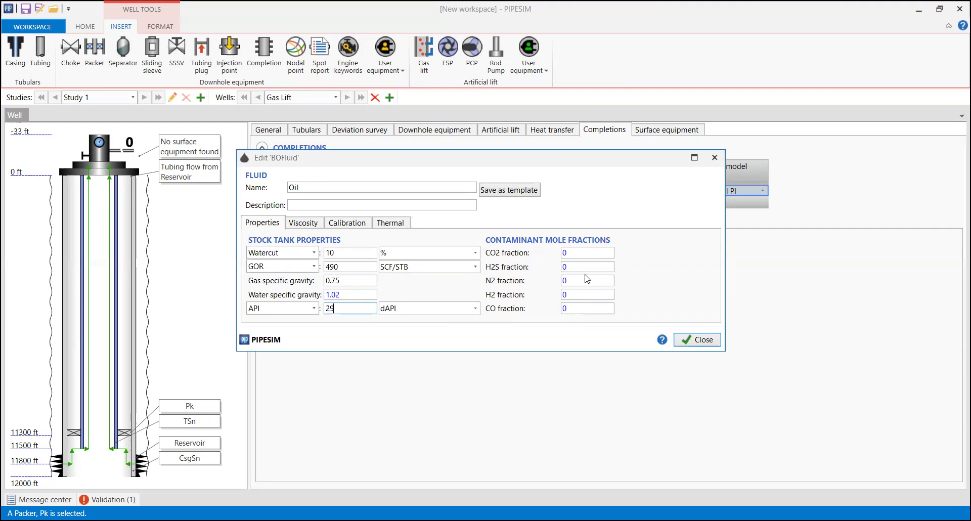
click(698, 343)
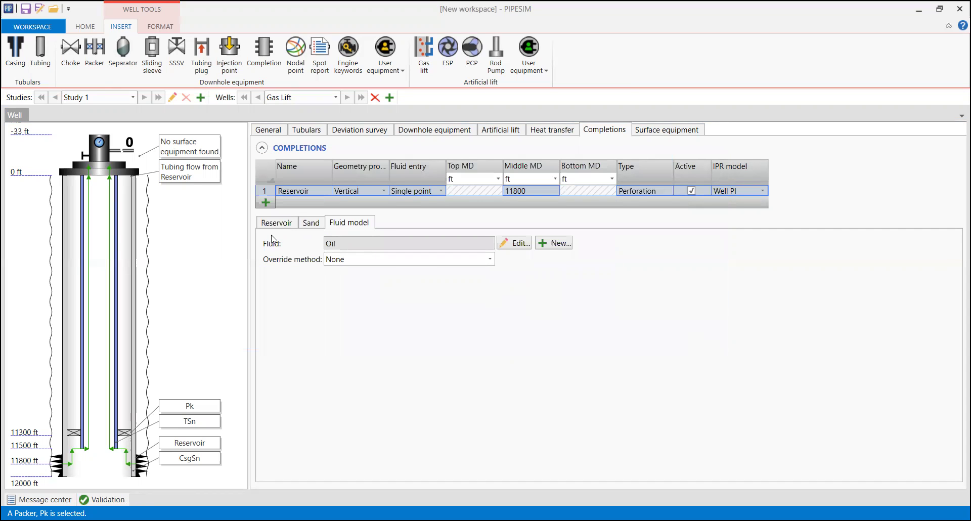
Review the completion's IPR curve and start a nodal analysis with a nodal point at the bottomhole.
click(275, 222)
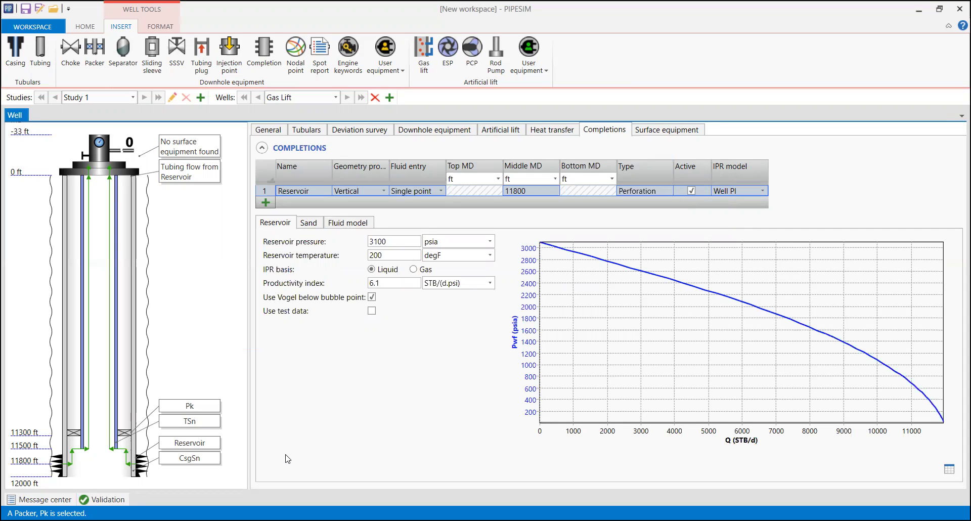
click(106, 499)
click(85, 26)
click(87, 60)
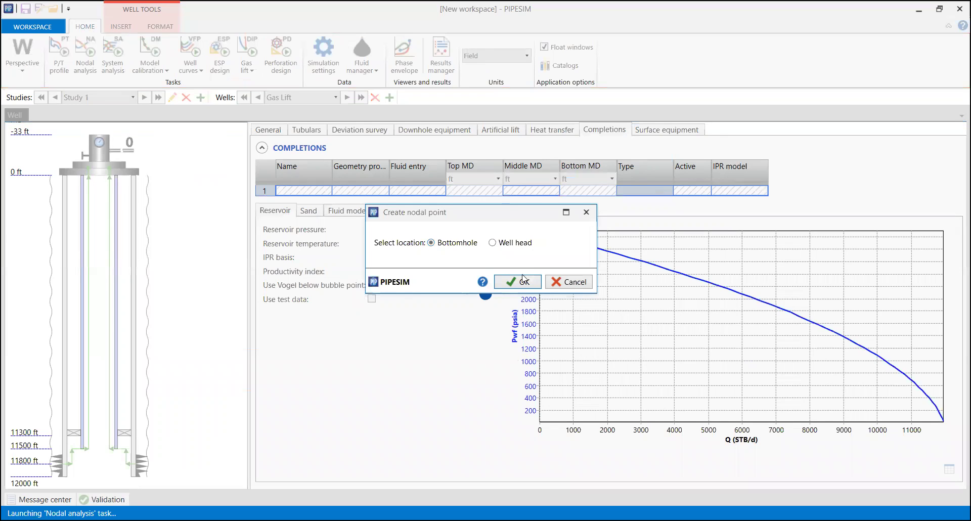
click(523, 279)
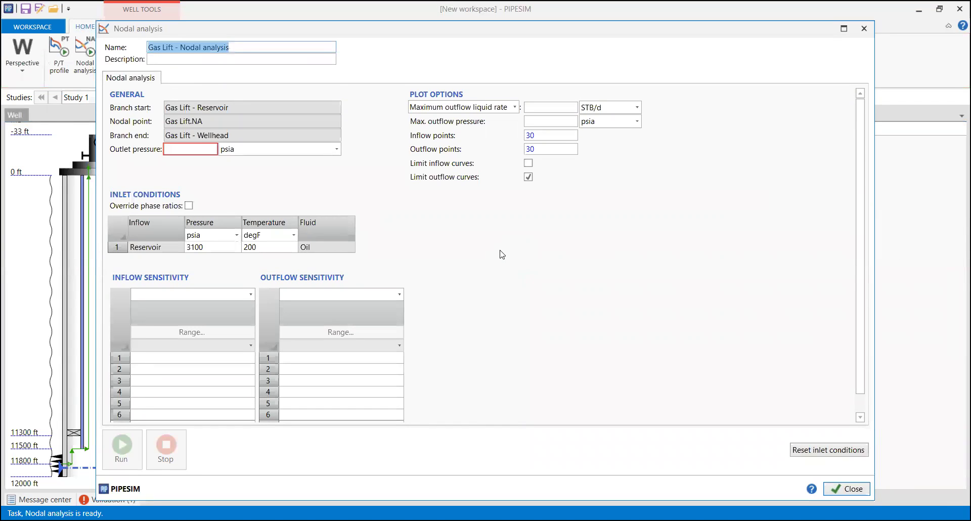
Run the nodal analysis with an outlet pressure of 250 psia and view the inflow and outflow curves enlarged.
click(198, 150)
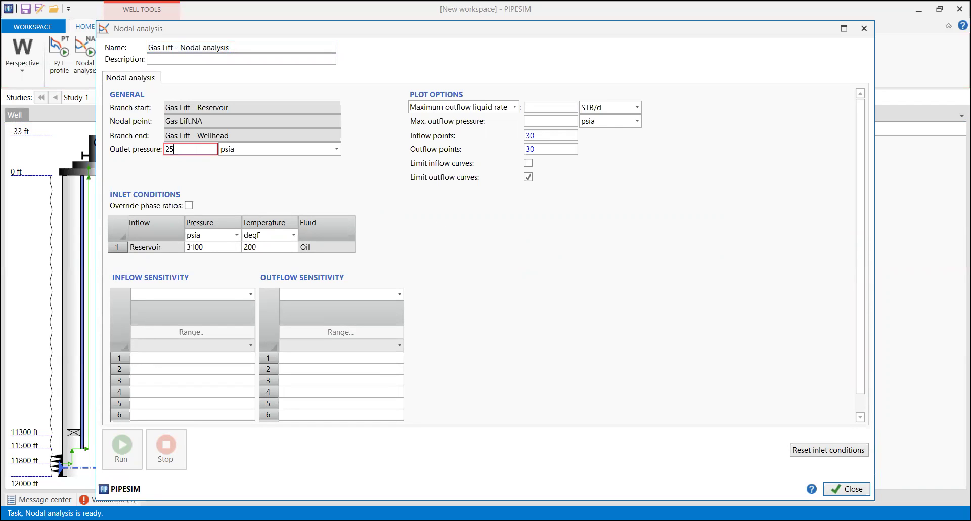
key(Tab)
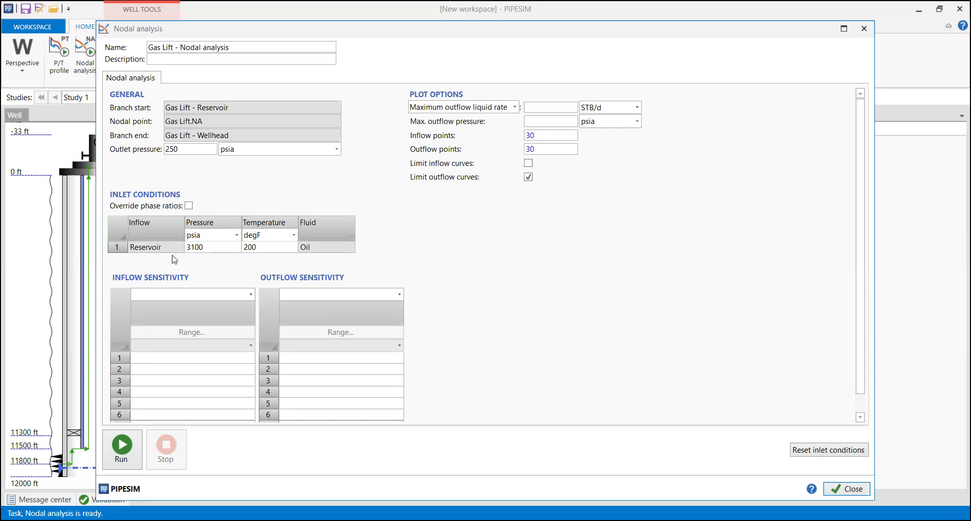
drag(140, 247, 256, 265)
mouse_move(202, 247)
mouse_down()
mouse_move(205, 260)
mouse_move(188, 256)
mouse_up()
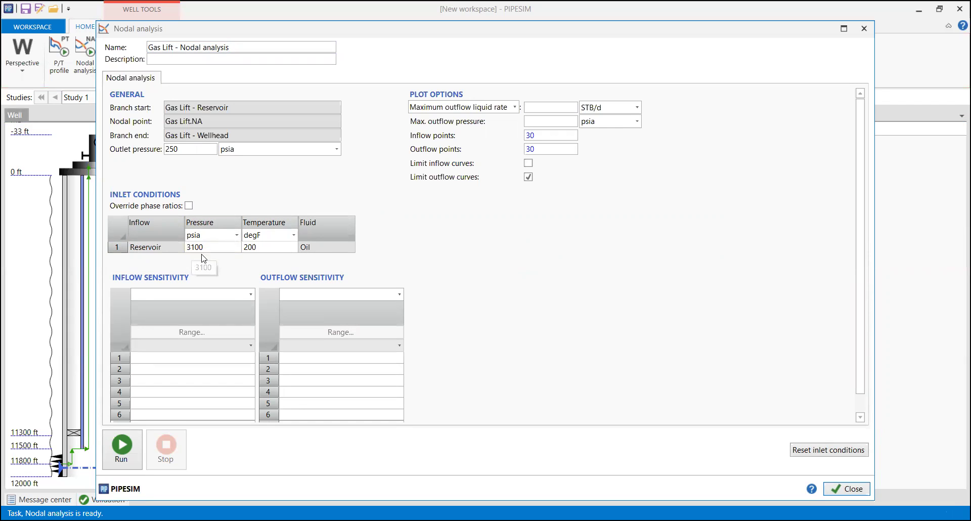
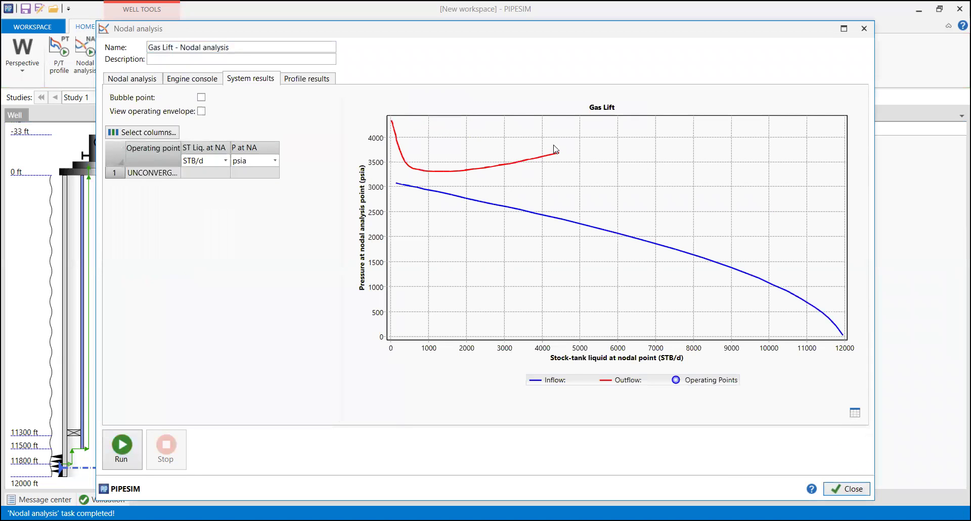
click(843, 30)
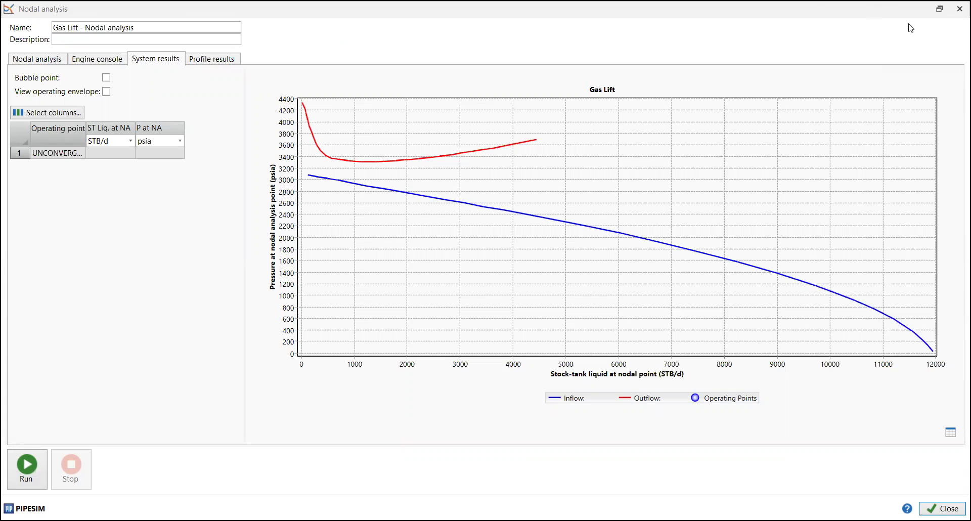
key(Escape)
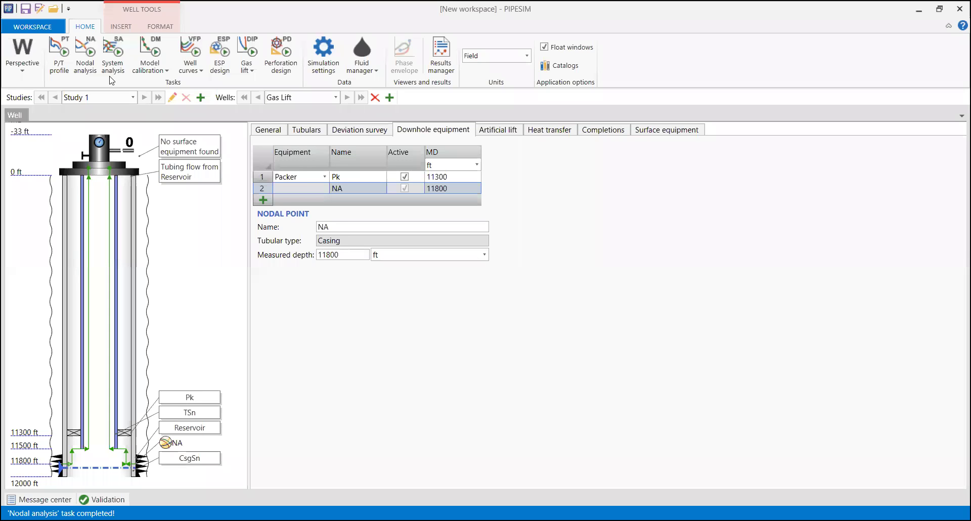
Reopen the nodal analysis and rerun it with an outlet pressure of 100 psia.
click(81, 67)
key(Tab)
key(Tab)
key(Tab)
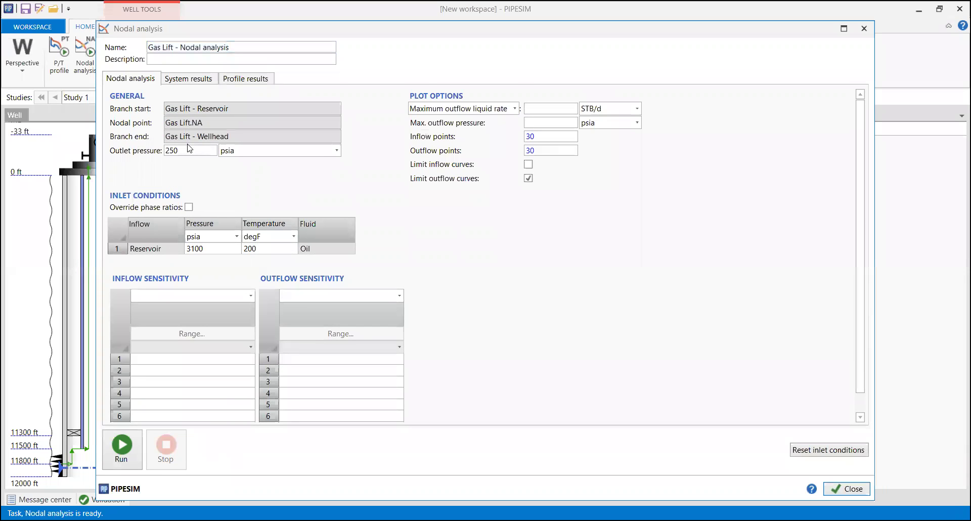
text(100)
click(123, 445)
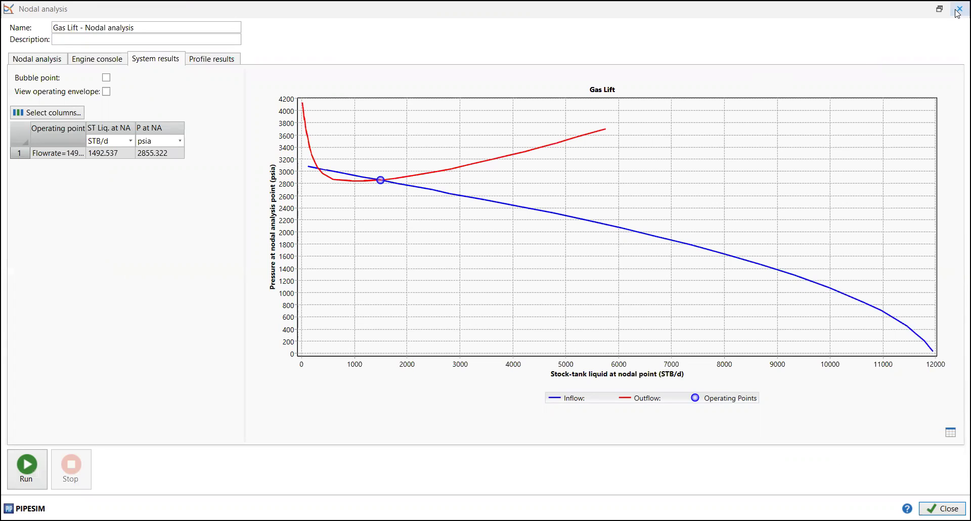
Set the outlet pressure back to 250 psia, rerun the nodal analysis and close it.
click(47, 62)
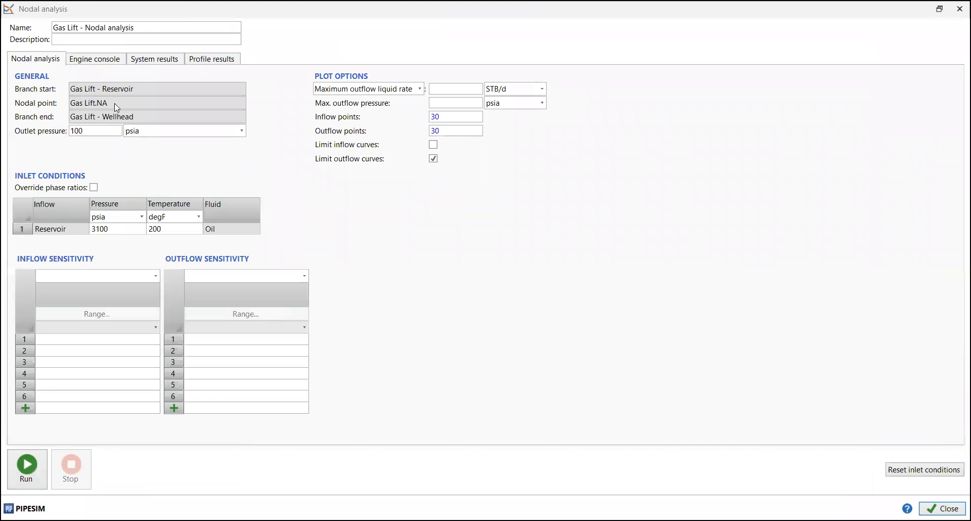
text(250)
click(26, 470)
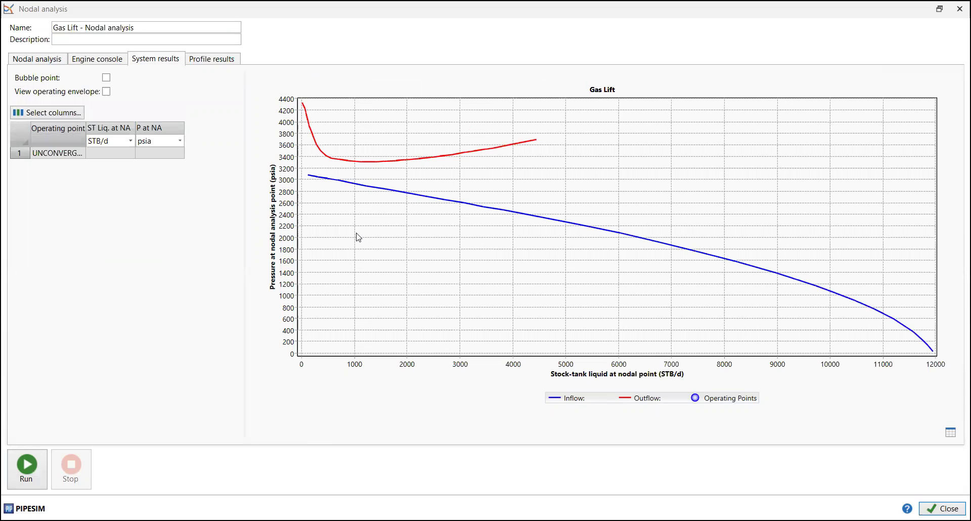
click(957, 14)
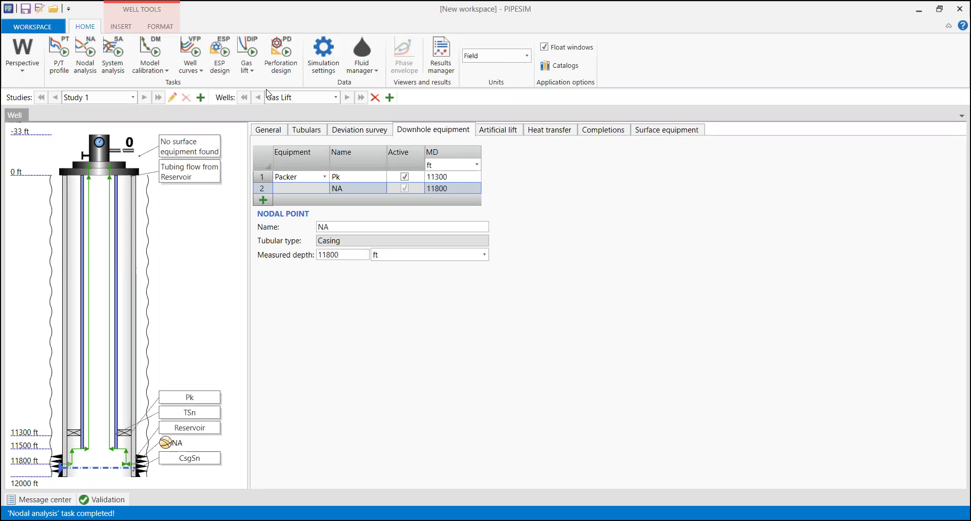
Open a gas lift response task in a maximized window and set the production outlet pressure to 250 psia.
click(248, 73)
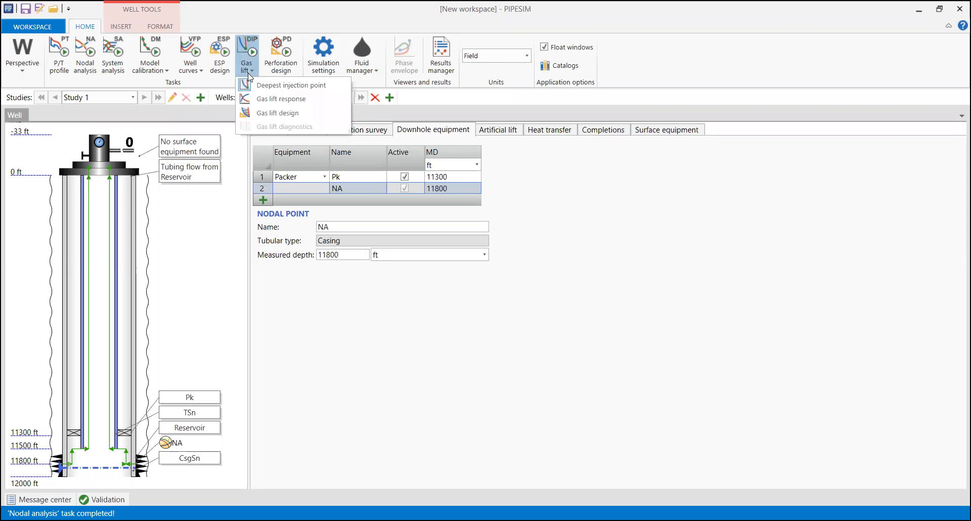
click(287, 103)
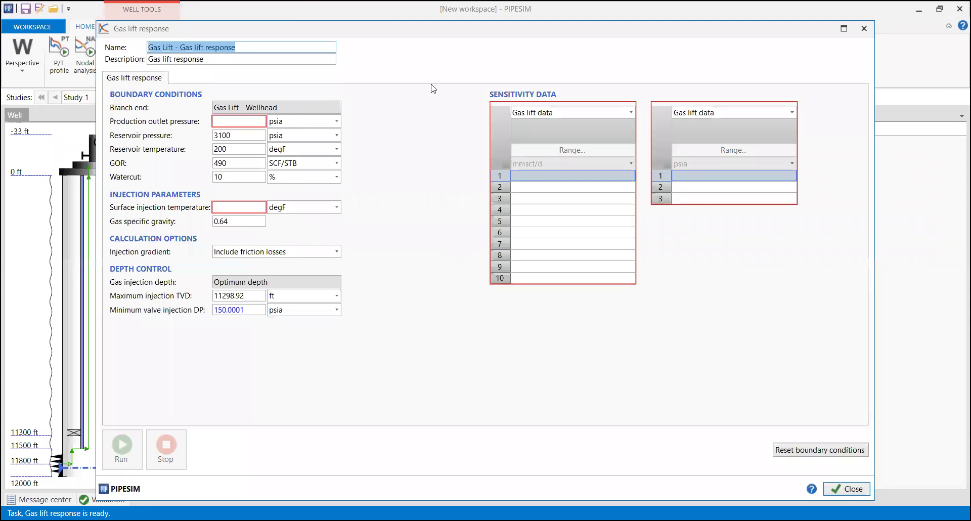
click(843, 30)
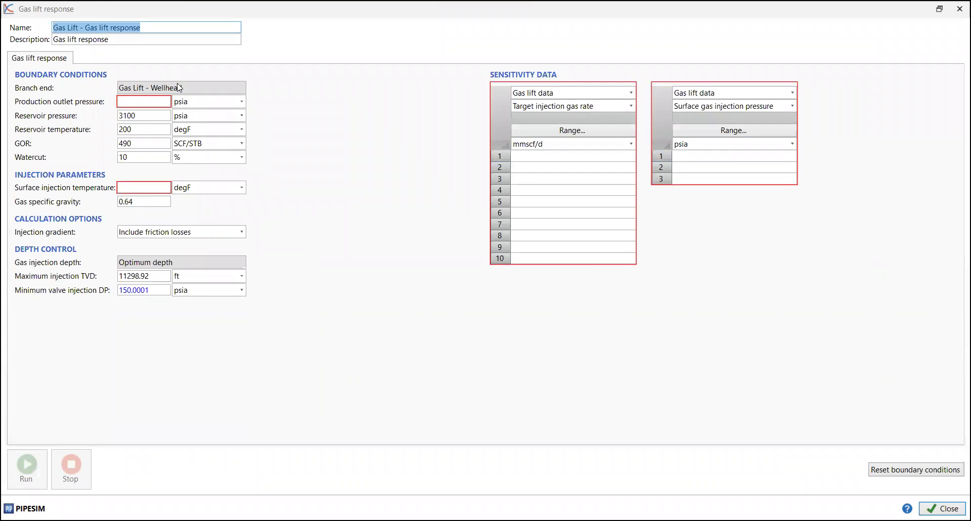
click(139, 103)
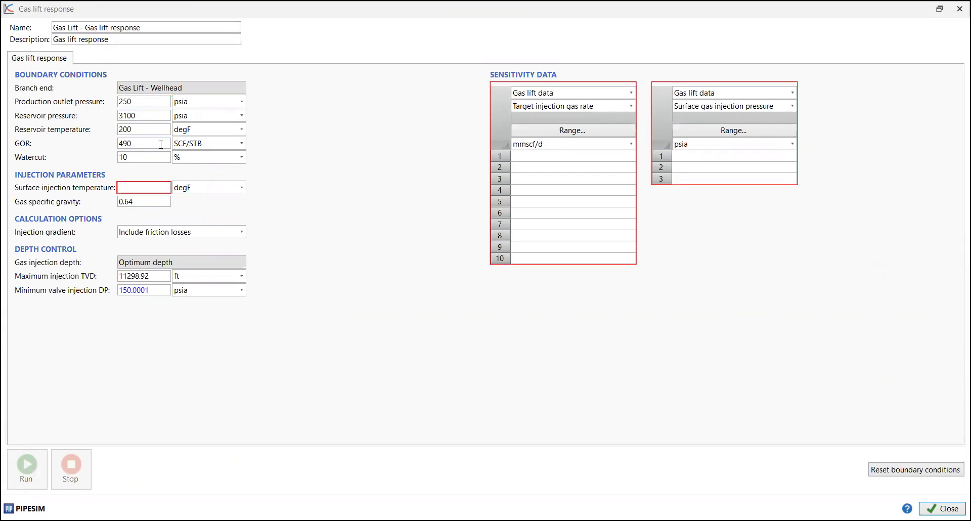
Set the surface injection temperature to 90 degF and choose the injection gradient option that includes friction losses.
drag(121, 143, 151, 143)
click(130, 187)
click(111, 203)
click(220, 234)
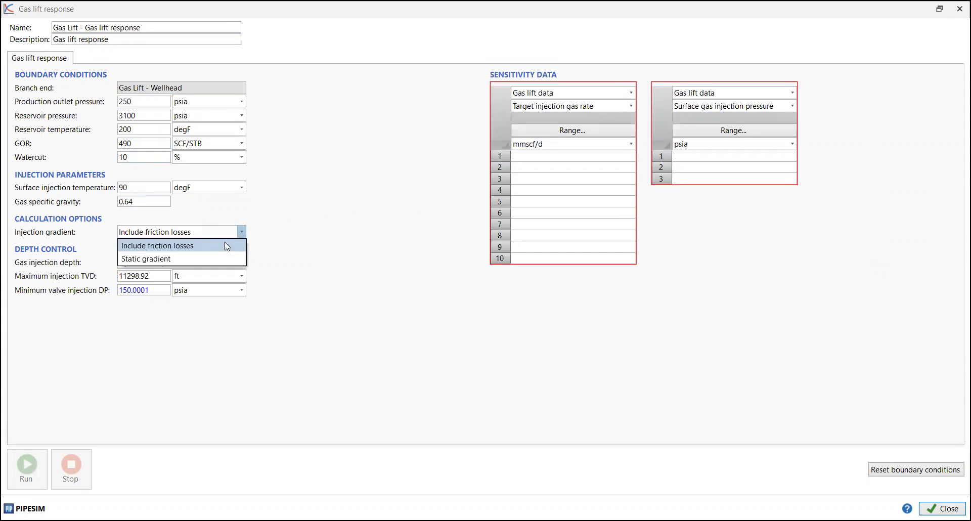
click(154, 247)
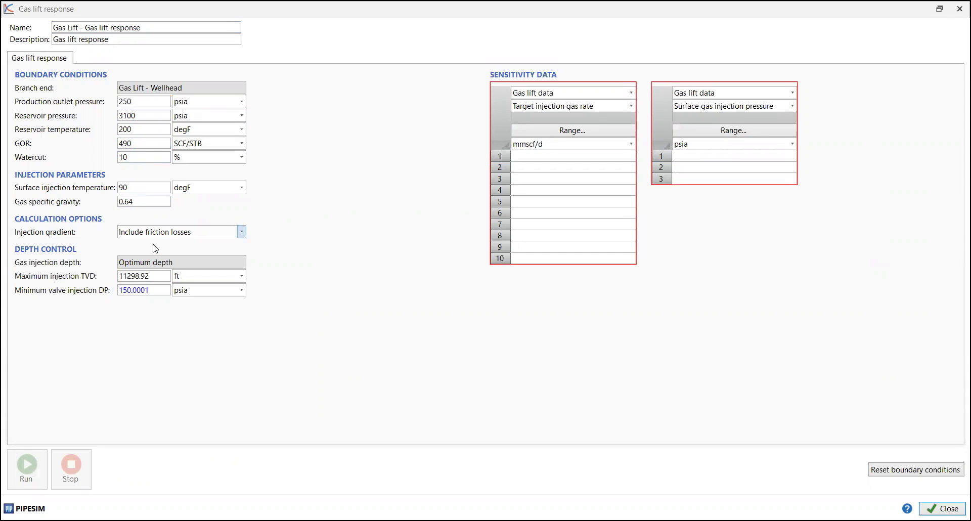
click(212, 233)
click(196, 246)
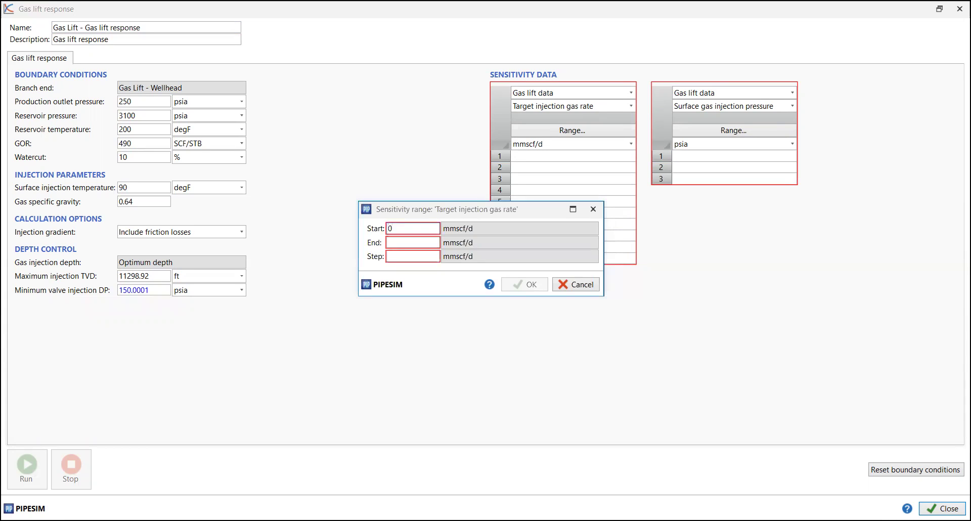
Fill the target injection gas rate sensitivity with a range from 0 to 8 mmscf/d in steps of 1.
click(409, 240)
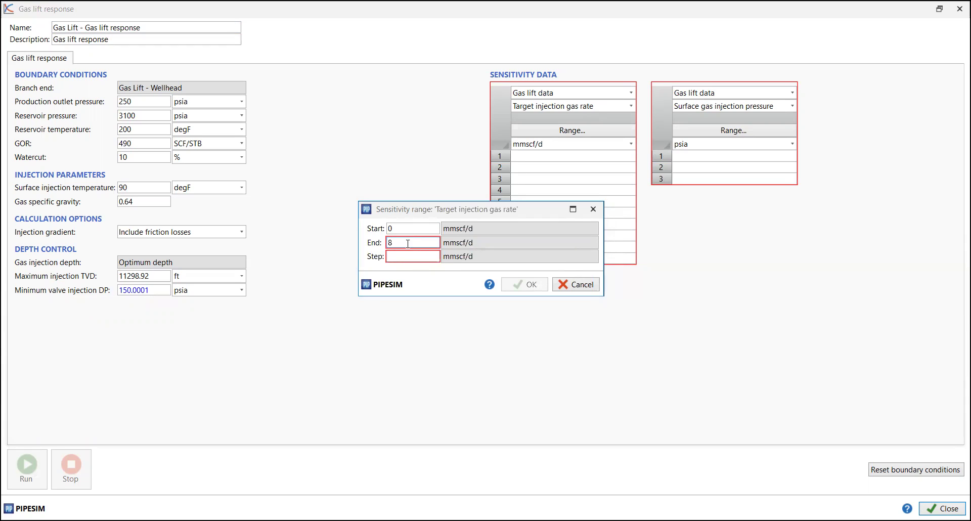
click(402, 256)
text(1)
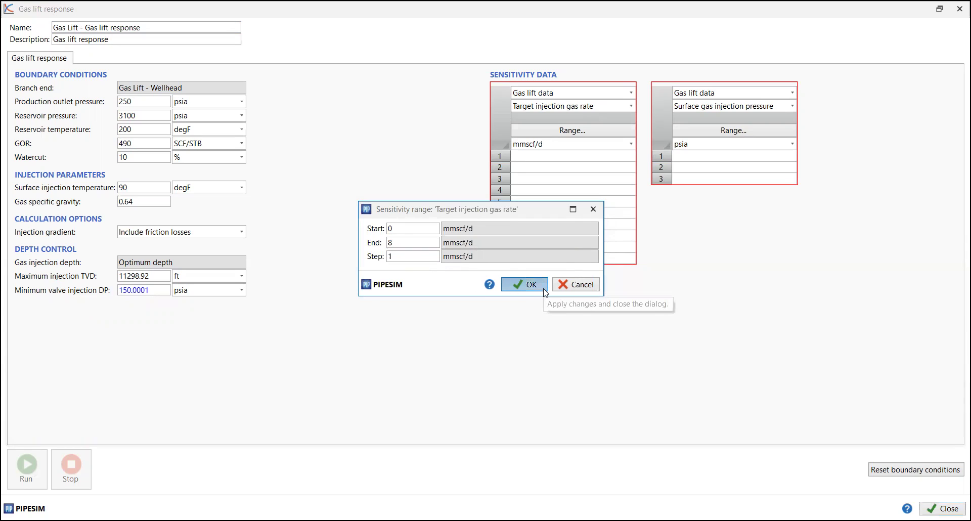
click(540, 284)
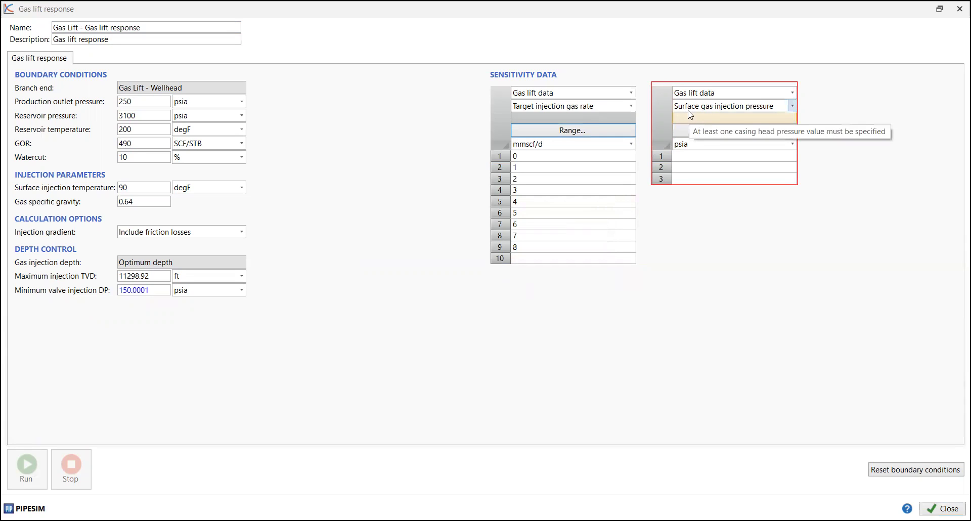
Set the surface gas injection pressure sensitivity to 2100 psia, run the gas lift response task and close it.
click(698, 158)
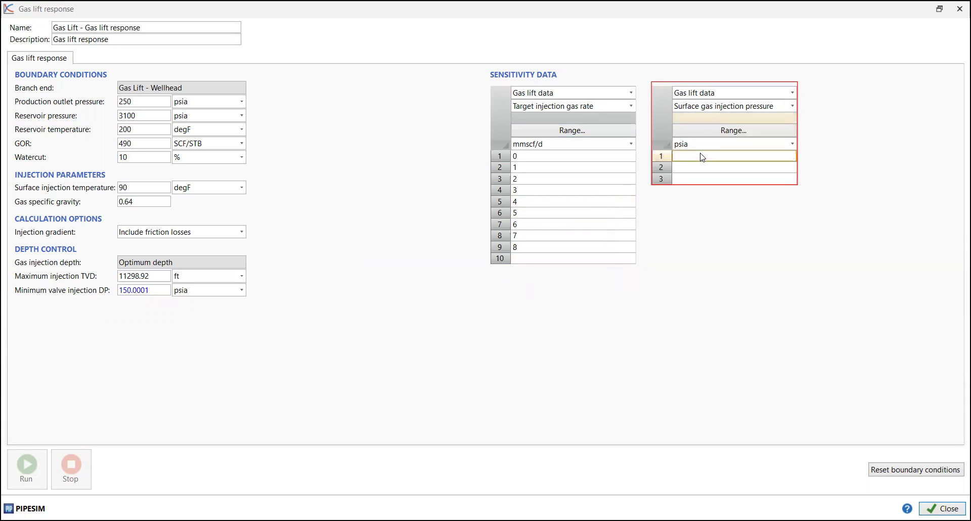
text(2100)
key(Return)
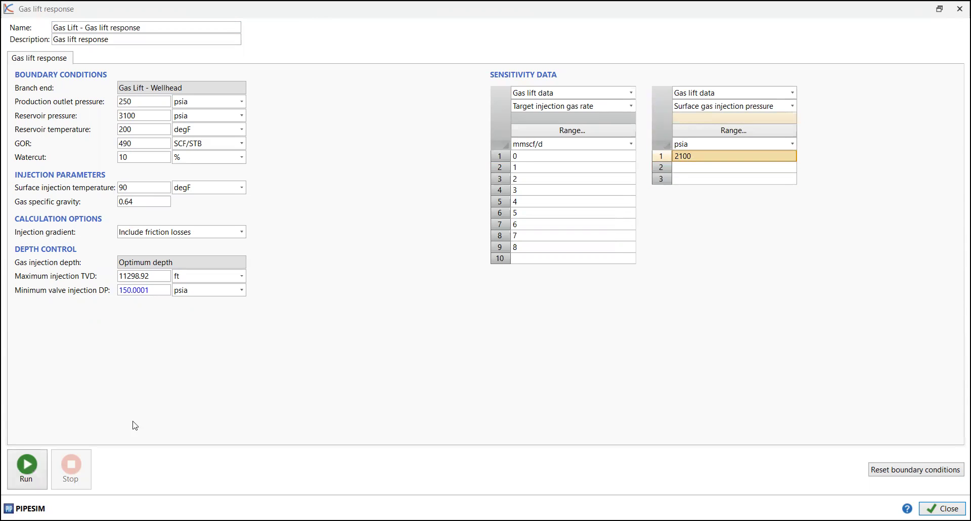
click(26, 475)
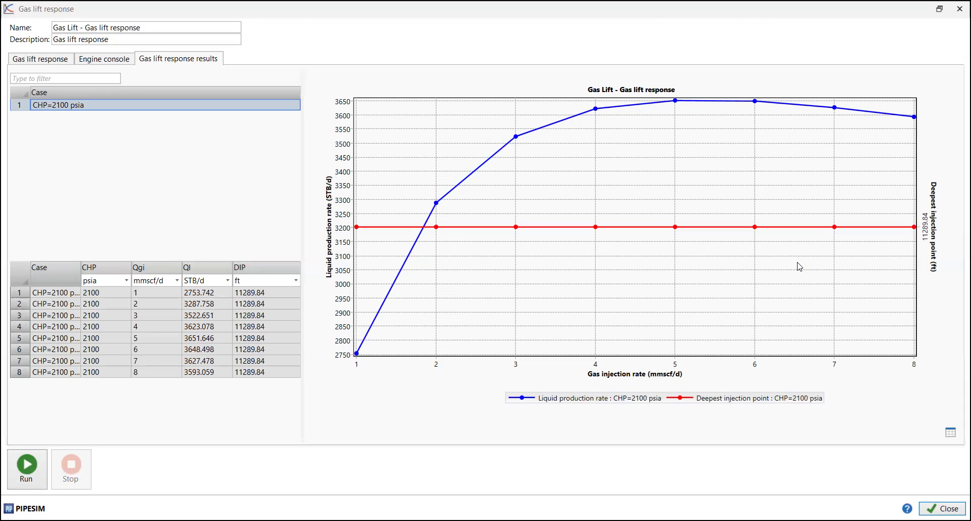
click(958, 10)
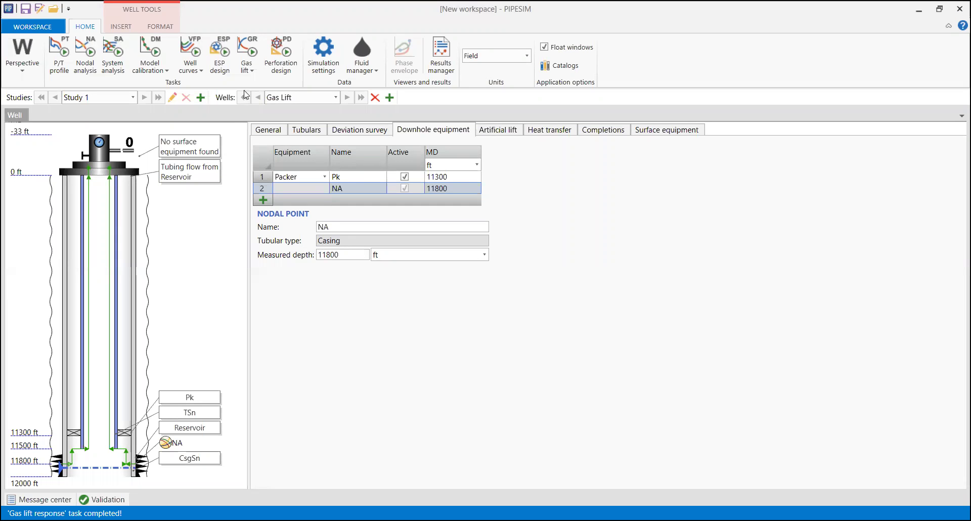
click(247, 66)
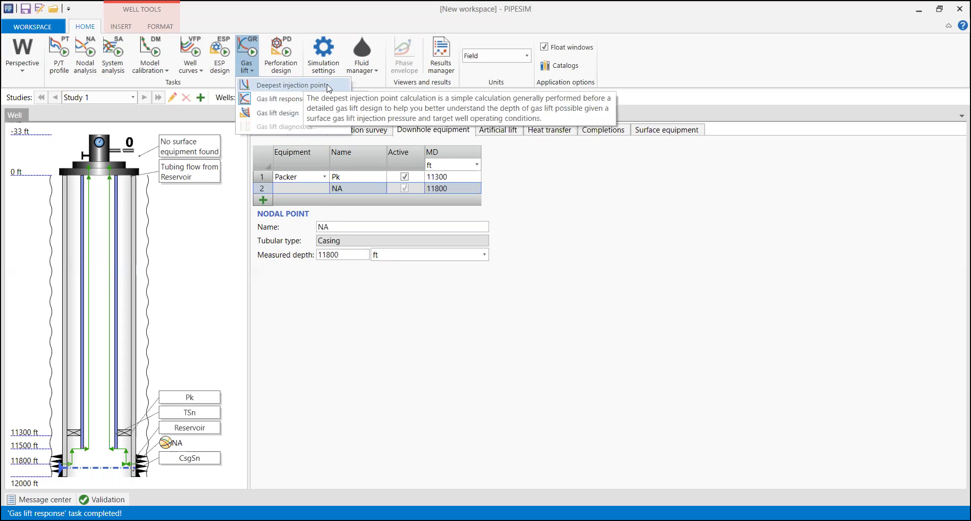
click(293, 114)
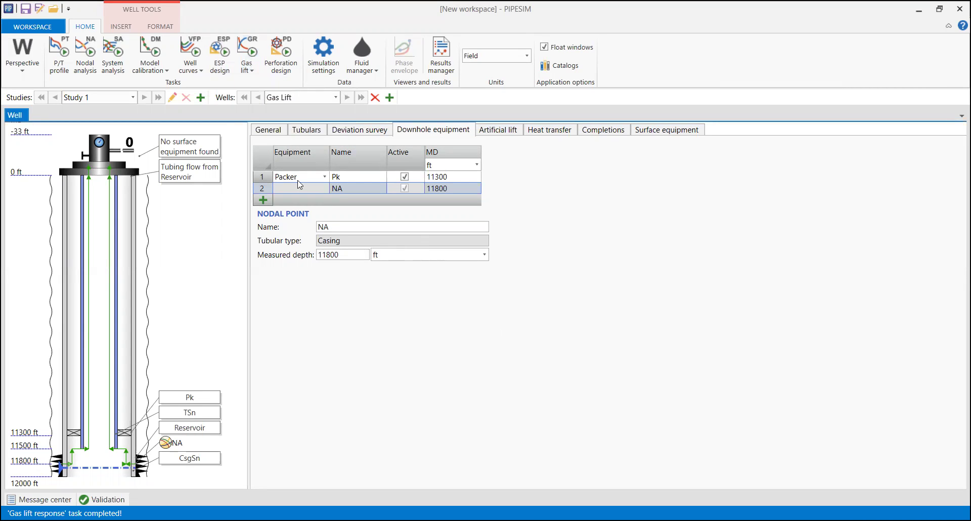
click(247, 61)
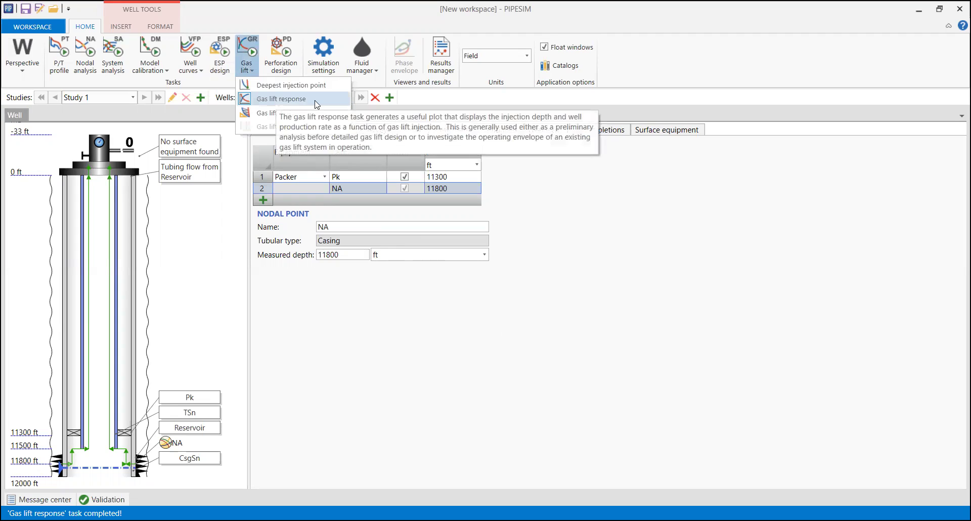